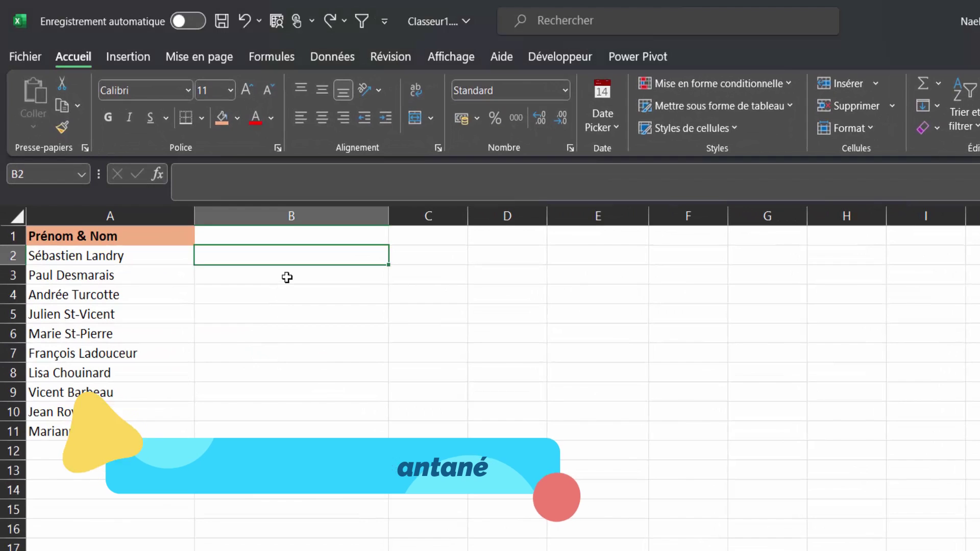
{"action": "type", "text": "LAN"}
{"action": "key", "text": "BackSpace"}
{"action": "key", "text": "BackSpace"}
{"action": "key", "text": "BackSpace"}
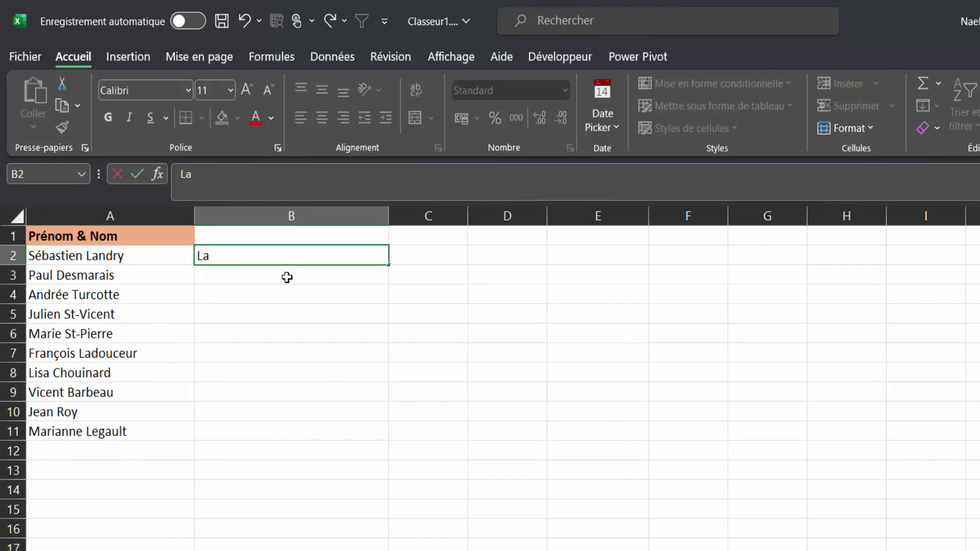
{"action": "type", "text": "ndry Sébas"}
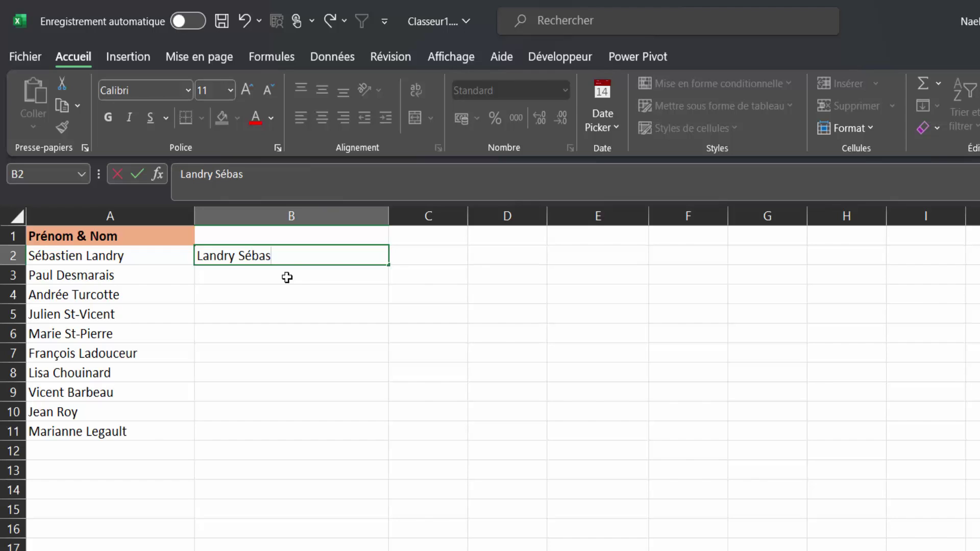
{"action": "type", "text": "tin"}
{"action": "type", "text": "en"}
{"action": "key", "text": "Return"}
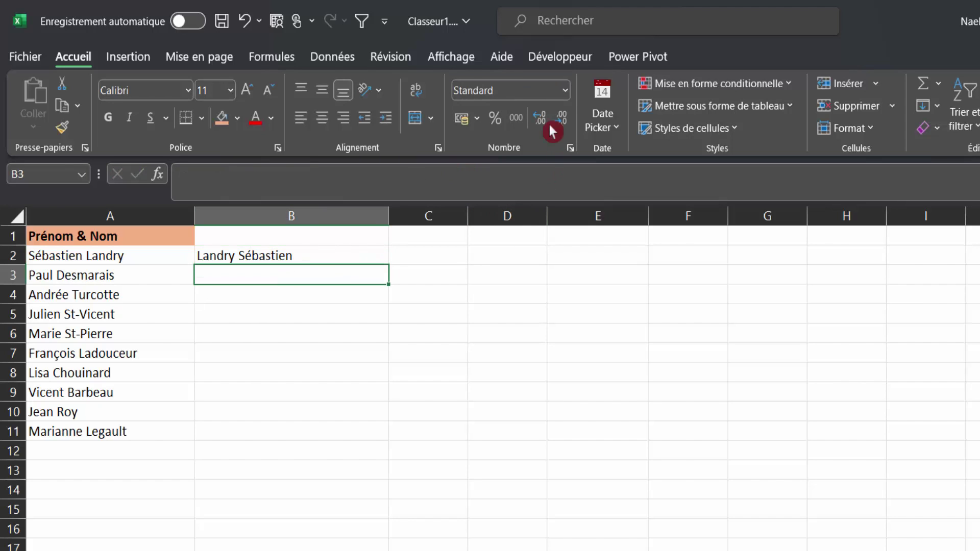
- Flash-fill column B from the B2 example, check B6 and B3, then clear B2:B11
{"action": "left_click", "coordinate": [340, 64]}
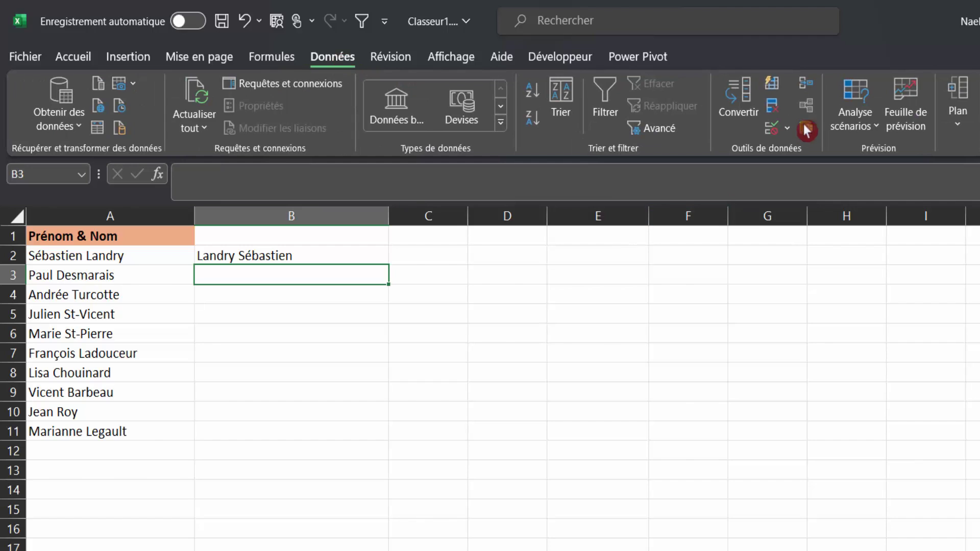
{"action": "left_click", "coordinate": [773, 87]}
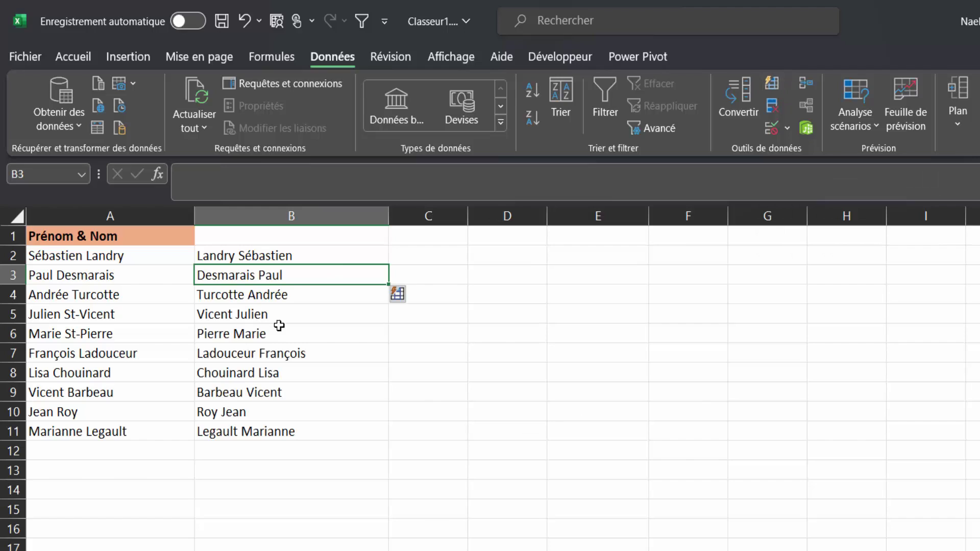
{"action": "left_click", "coordinate": [277, 329]}
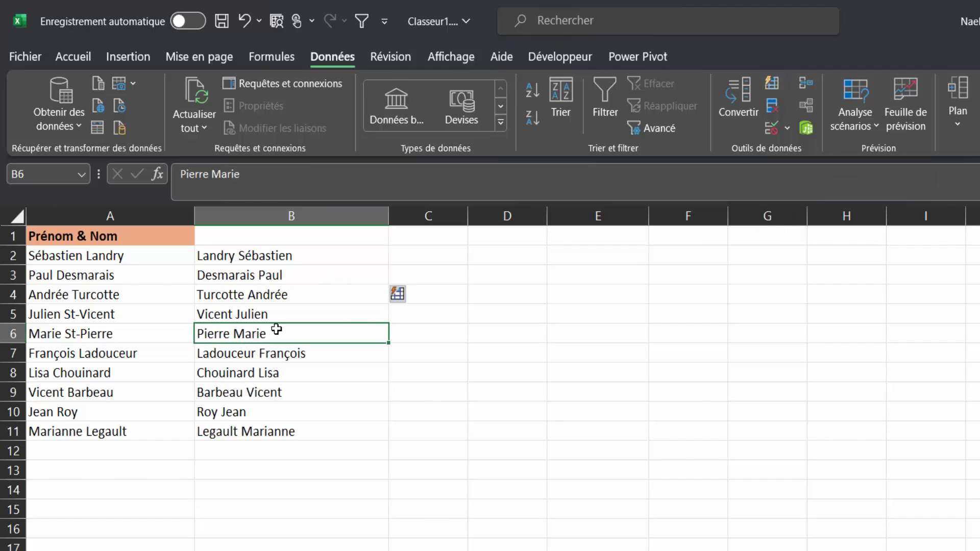
{"action": "left_click", "coordinate": [216, 279]}
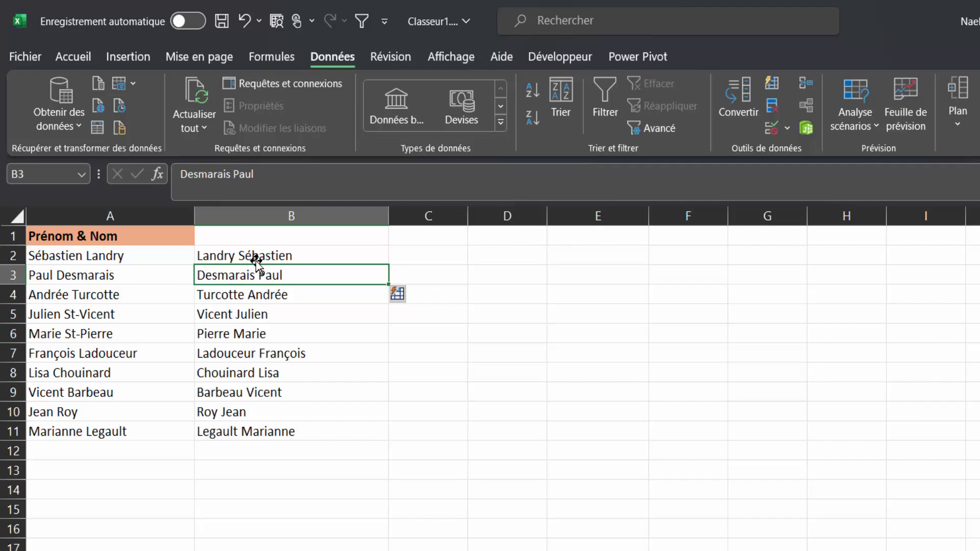
{"action": "left_click_drag", "start_coordinate": [256, 258], "coordinate": [260, 430]}
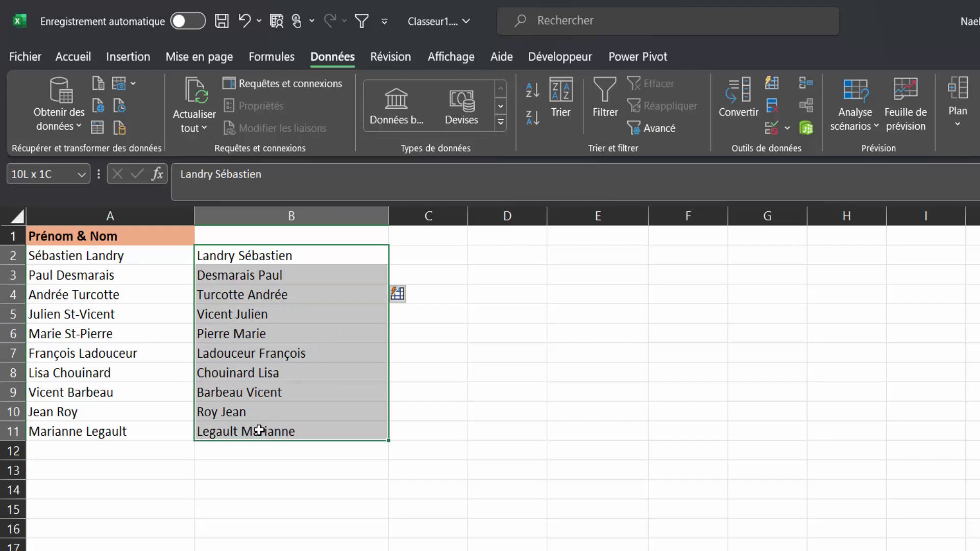
{"action": "key", "text": "Delete"}
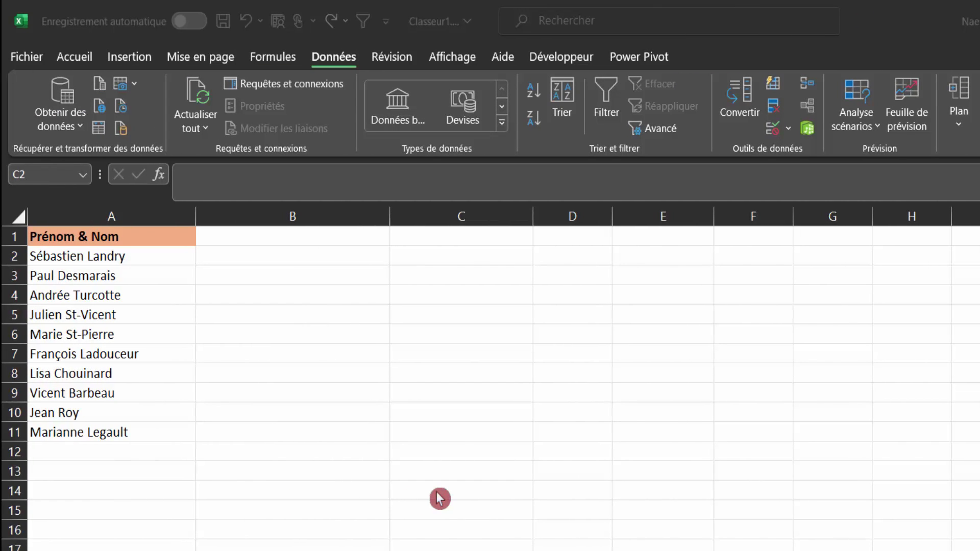
{"action": "left_click", "coordinate": [449, 259]}
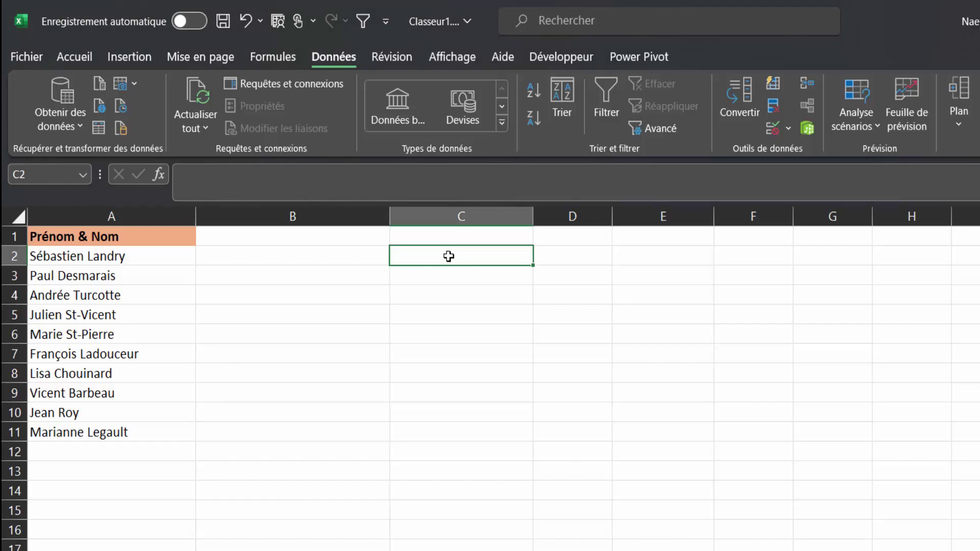
{"action": "type", "text": "Landry"}
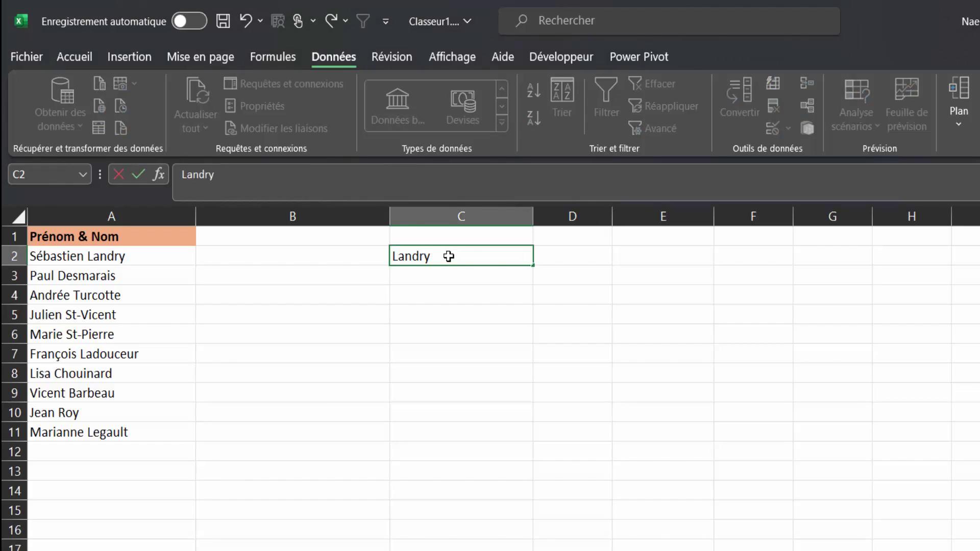
{"action": "type", "text": " Sé"}
{"action": "type", "text": "bastien"}
{"action": "key", "text": "Return"}
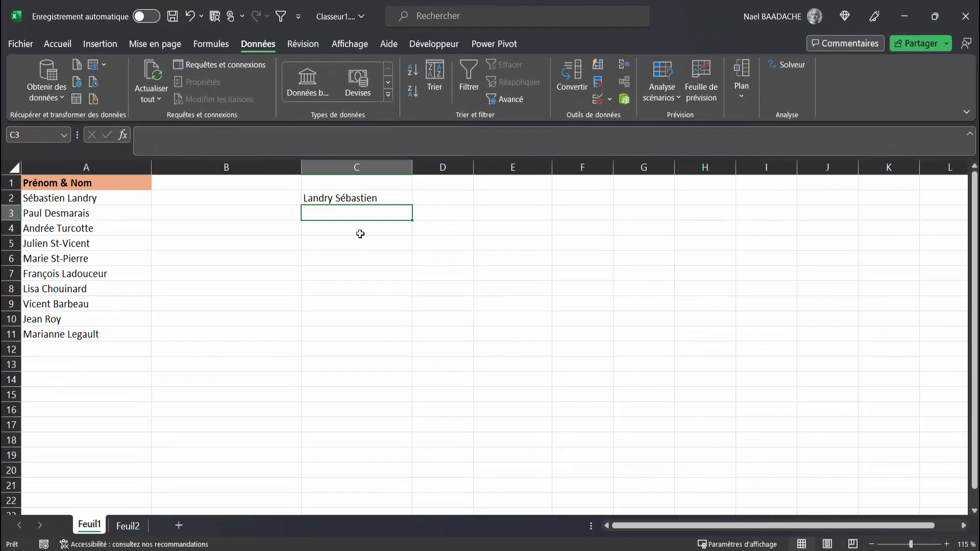
{"action": "left_click", "coordinate": [265, 49]}
{"action": "left_click", "coordinate": [598, 67]}
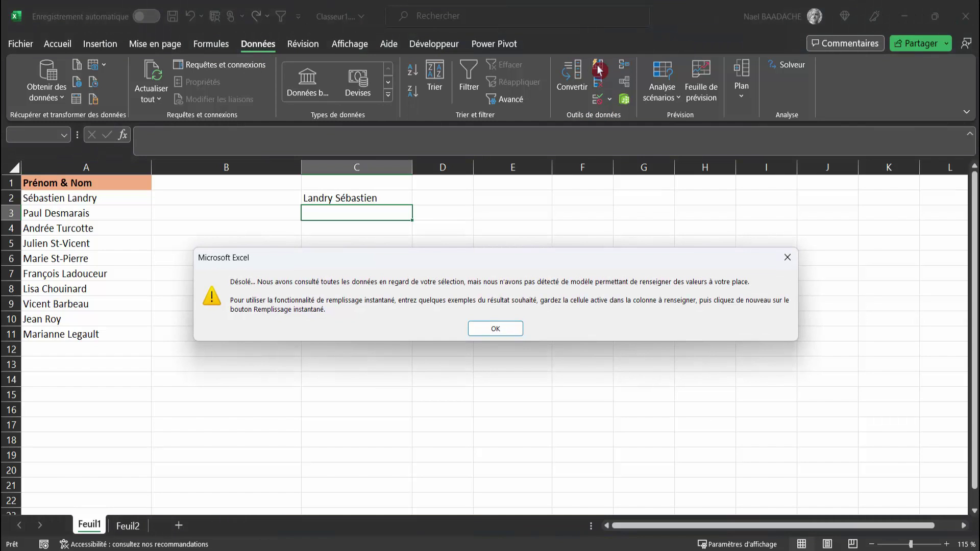
{"action": "left_click", "coordinate": [497, 329]}
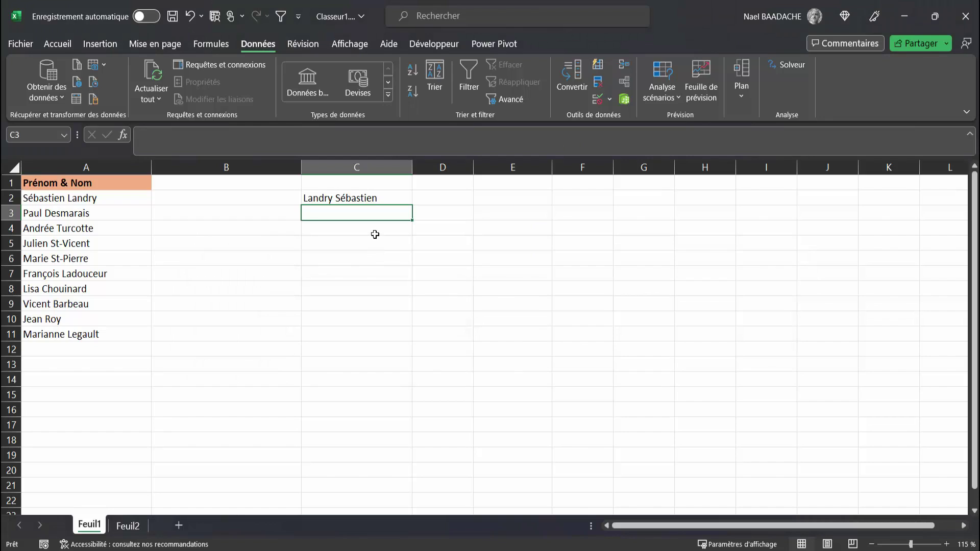
{"action": "type", "text": "Desmarais P"}
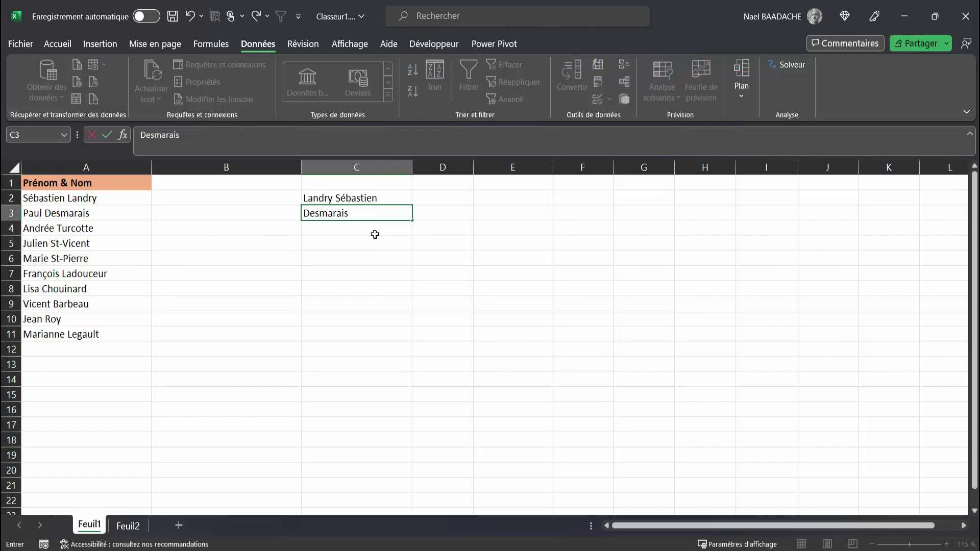
{"action": "type", "text": "aul"}
{"action": "key", "text": "Return"}
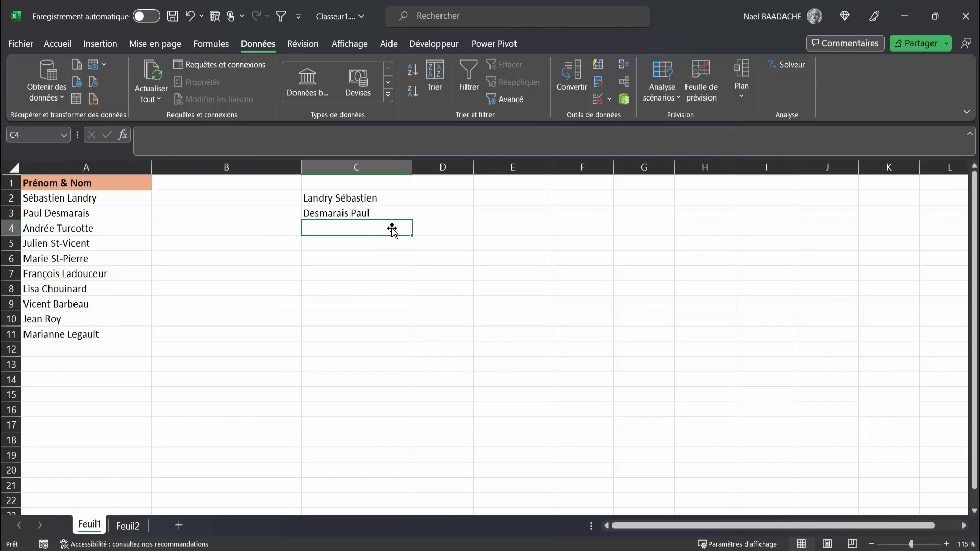
{"action": "left_click", "coordinate": [597, 64]}
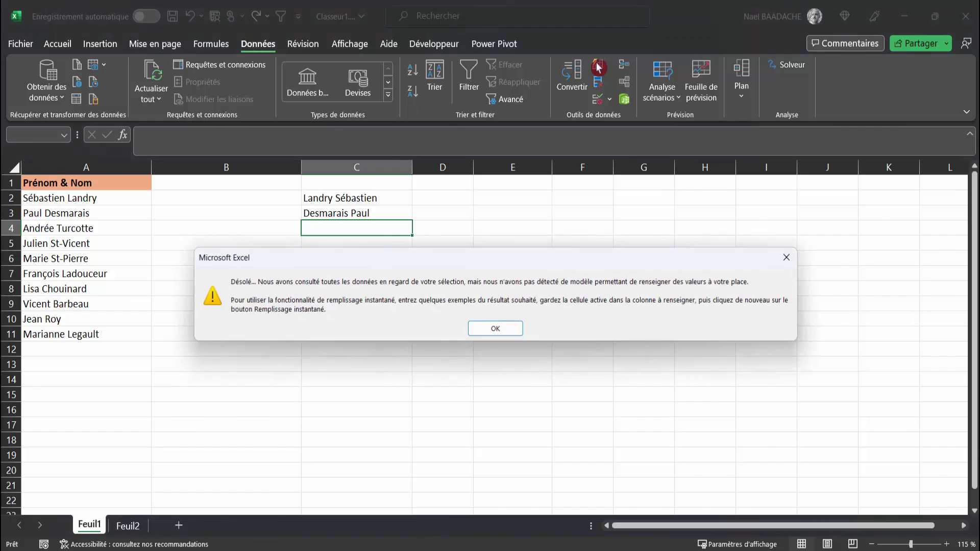
{"action": "left_click", "coordinate": [498, 330]}
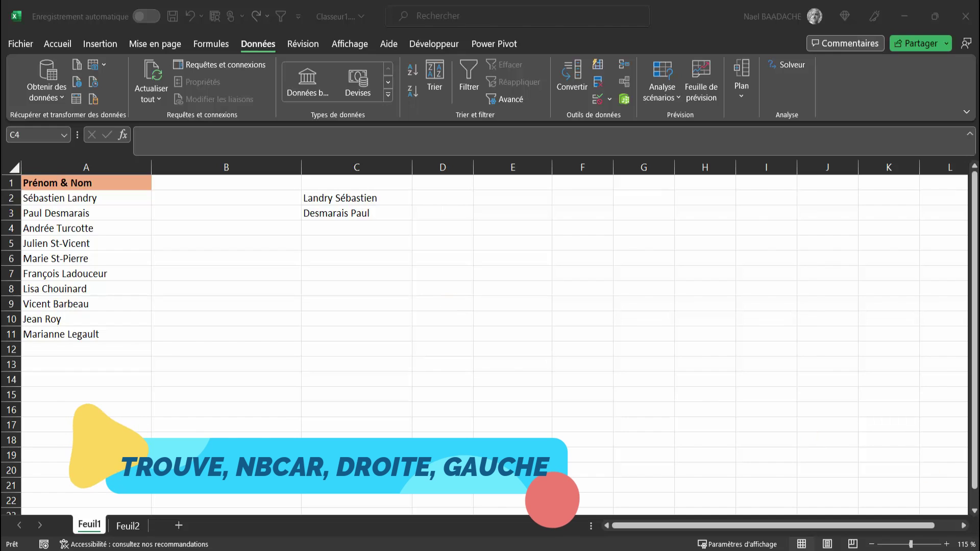
{"action": "left_click_drag", "start_coordinate": [340, 198], "coordinate": [356, 214]}
- Undo the example names in C2:C3, glance at Feuil2, and select A8 on Feuil1
{"action": "key", "text": "ctrl+z"}
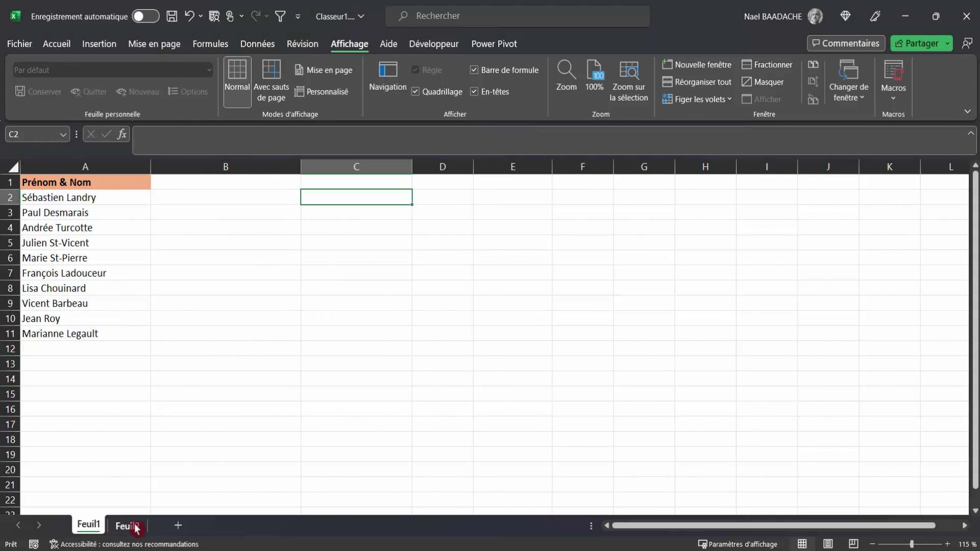
{"action": "left_click", "coordinate": [130, 526]}
{"action": "left_click", "coordinate": [89, 526]}
{"action": "left_click", "coordinate": [109, 289]}
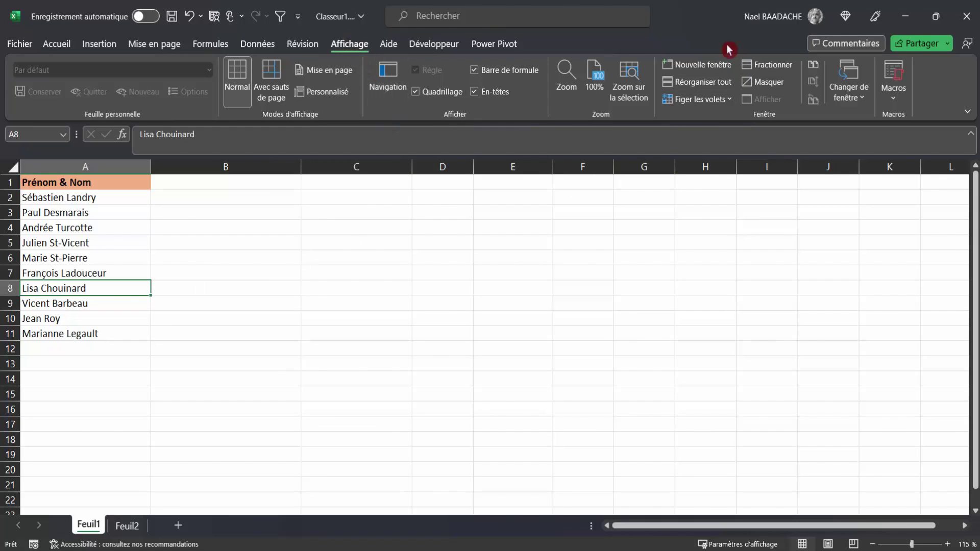
- Open a second window of the workbook and arrange both windows vertically side by side
{"action": "left_click", "coordinate": [703, 66]}
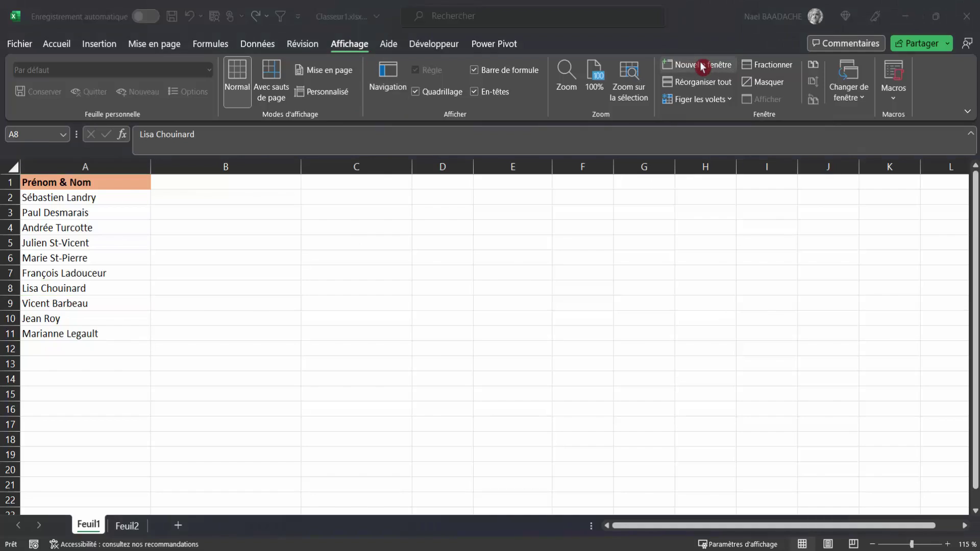
{"action": "left_click", "coordinate": [347, 44]}
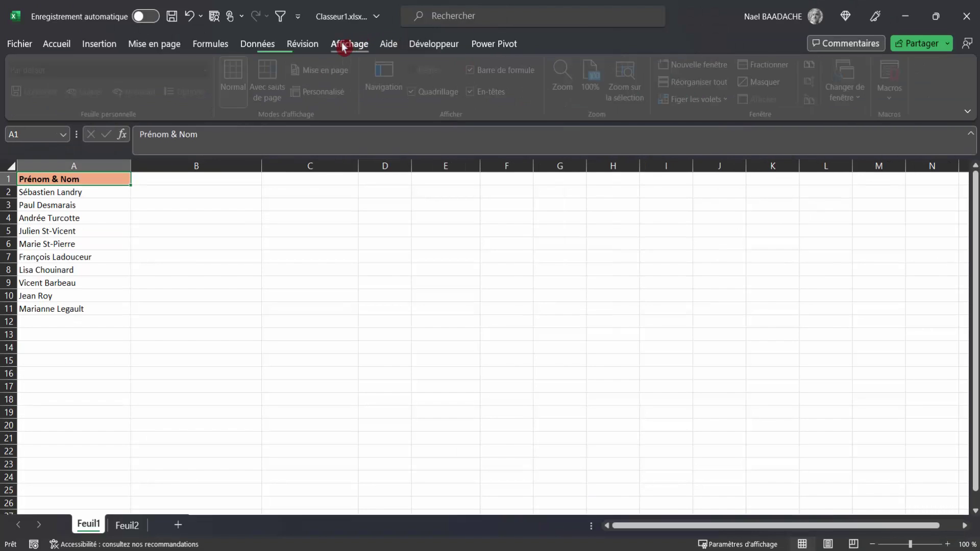
{"action": "left_click", "coordinate": [701, 88]}
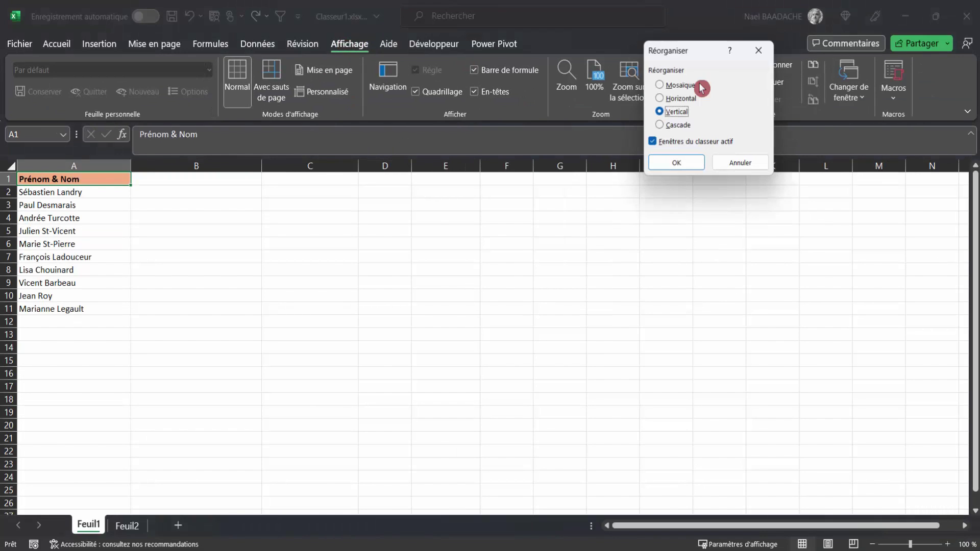
{"action": "left_click", "coordinate": [677, 112]}
{"action": "left_click", "coordinate": [677, 163]}
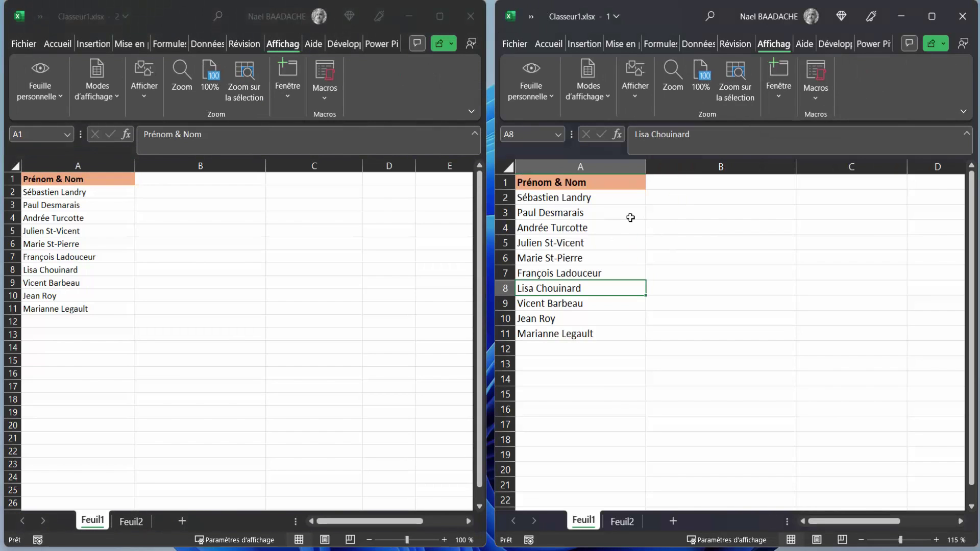
- Show Feuil2 in the right window, close that window, and maximize the remaining one
{"action": "left_click", "coordinate": [628, 524]}
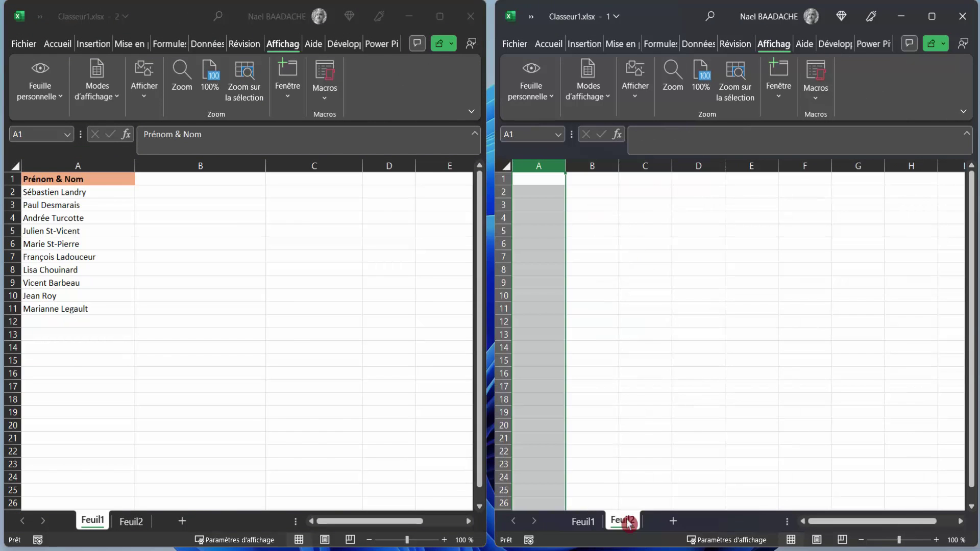
{"action": "left_click", "coordinate": [555, 209]}
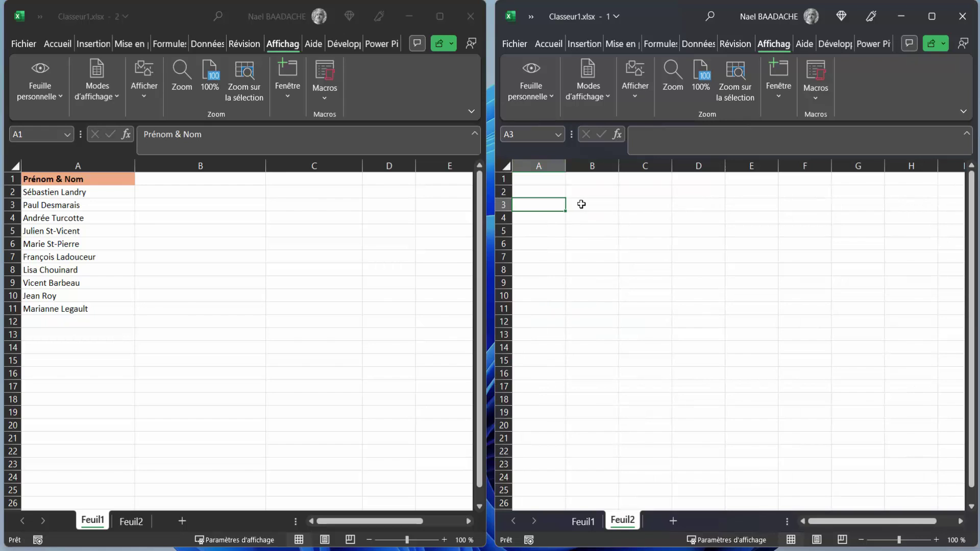
{"action": "left_click", "coordinate": [964, 17]}
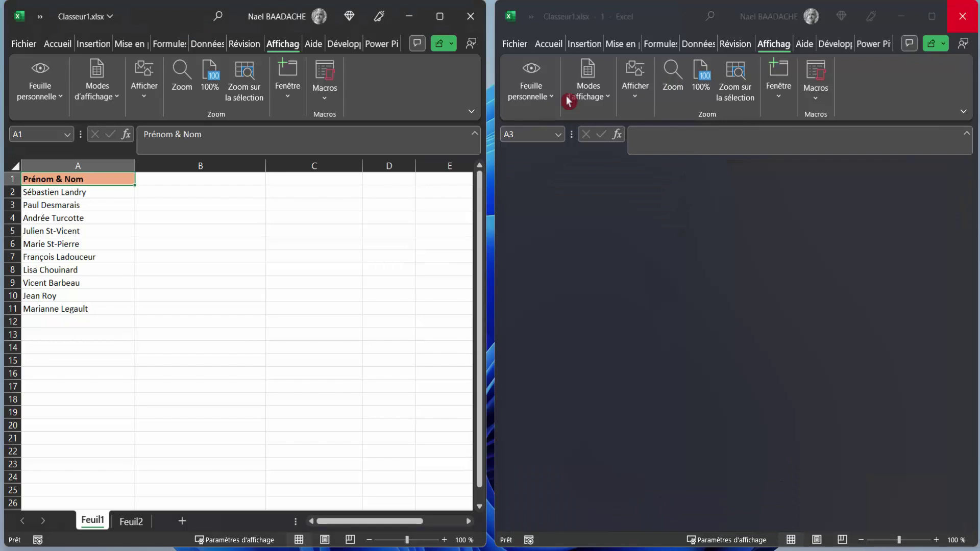
{"action": "left_click", "coordinate": [442, 18]}
{"action": "left_click", "coordinate": [286, 269]}
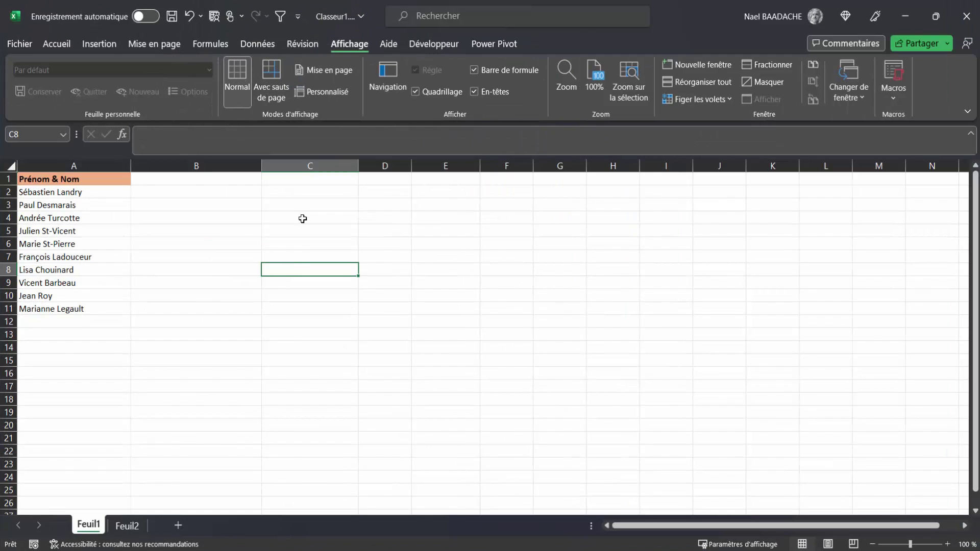
- Zoom in and start =DROITE(A2; in cell C2, referencing A2 by clicking it
{"action": "left_click", "coordinate": [305, 193]}
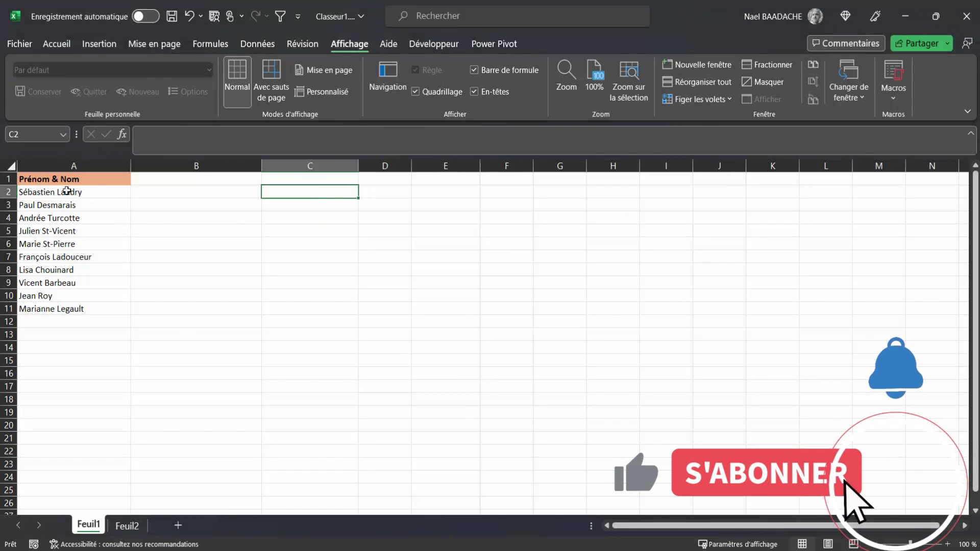
{"action": "scroll", "coordinate": [239, 299], "scroll_direction": "up", "scroll_amount": 2}
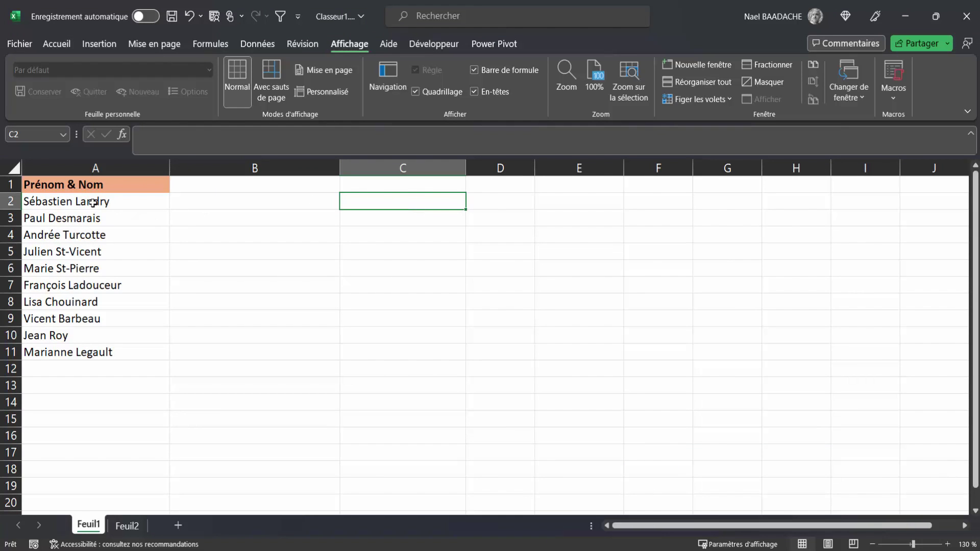
{"action": "left_click", "coordinate": [58, 201]}
{"action": "left_click", "coordinate": [403, 207]}
{"action": "type", "text": "=DROIT"}
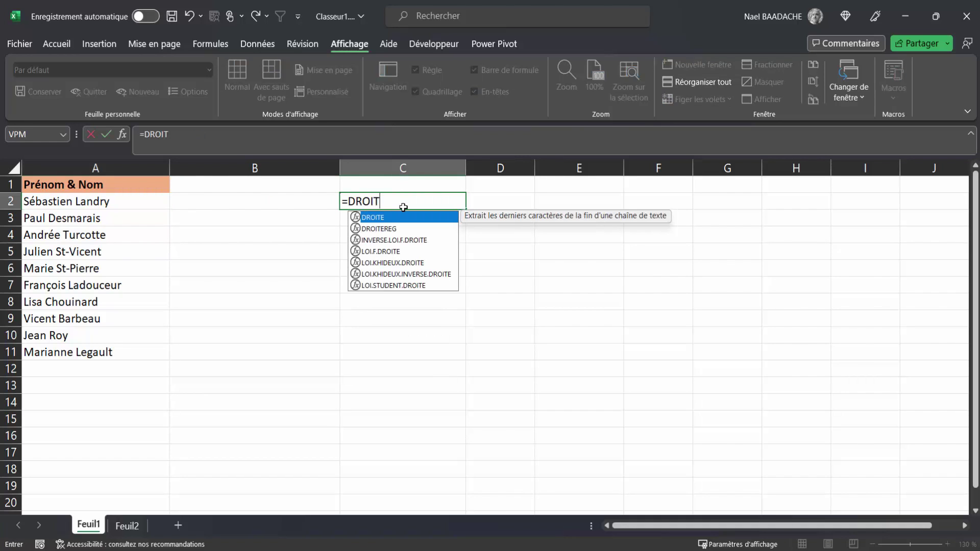
{"action": "type", "text": "E("}
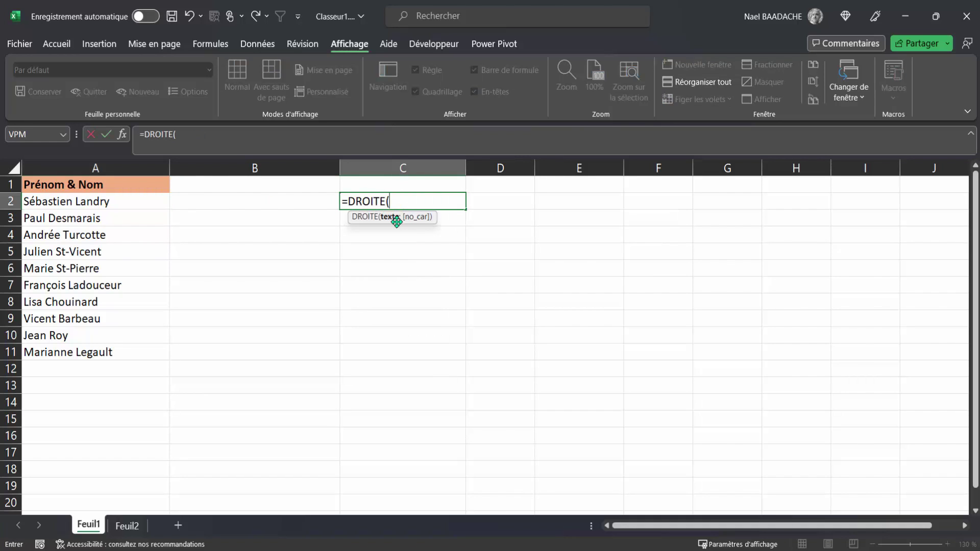
{"action": "left_click", "coordinate": [81, 202]}
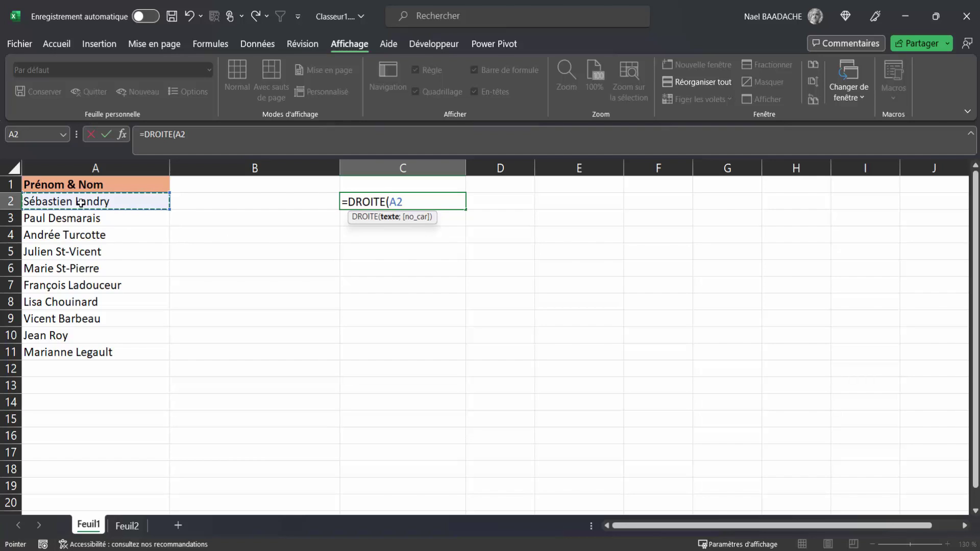
{"action": "type", "text": ";"}
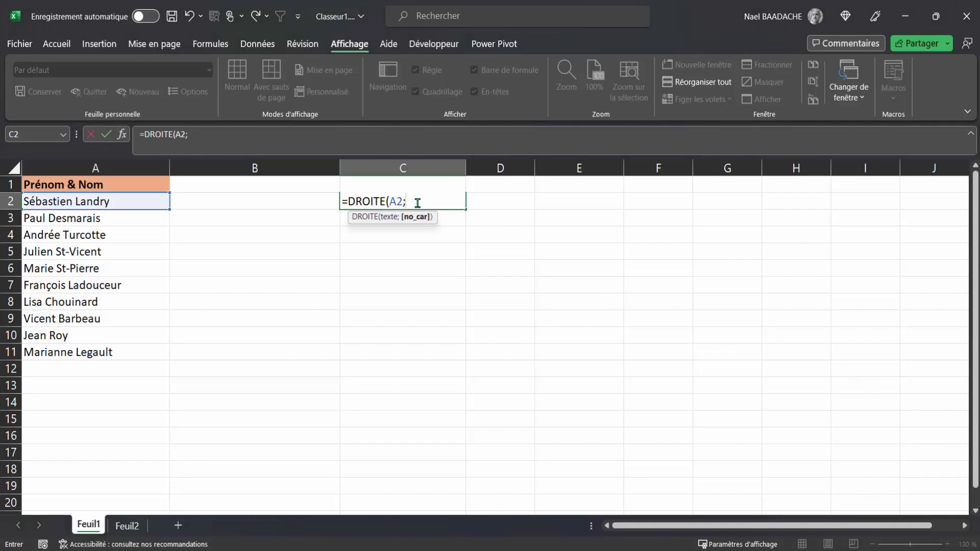
- Add the length argument NBCAR(A2)-TROUVE(" ";A2) to the DROITE formula
{"action": "type", "text": "N"}
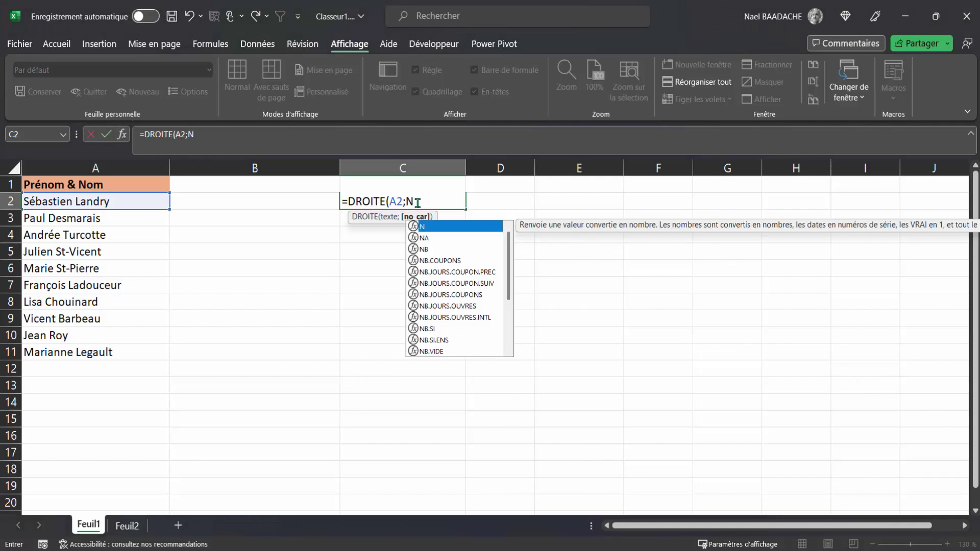
{"action": "type", "text": "BCAR("}
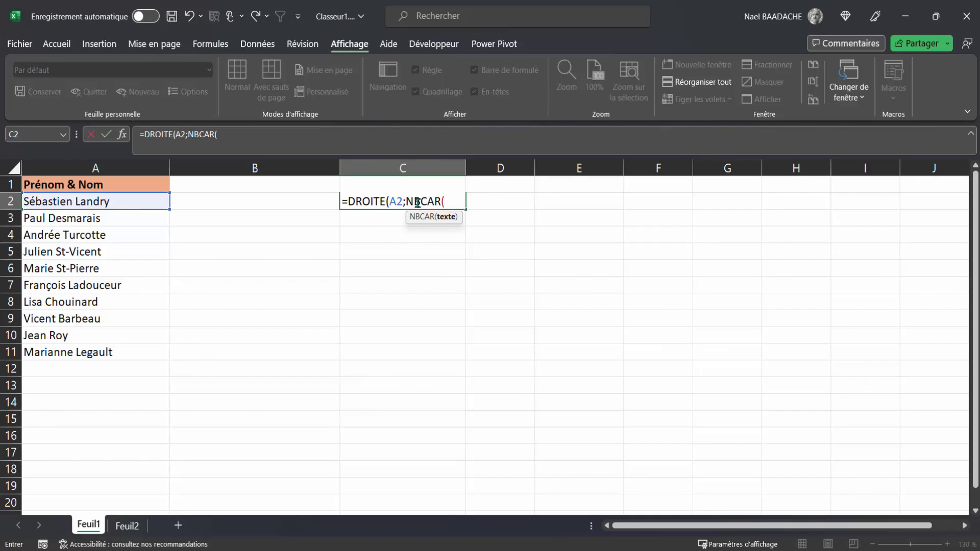
{"action": "left_click", "coordinate": [114, 204]}
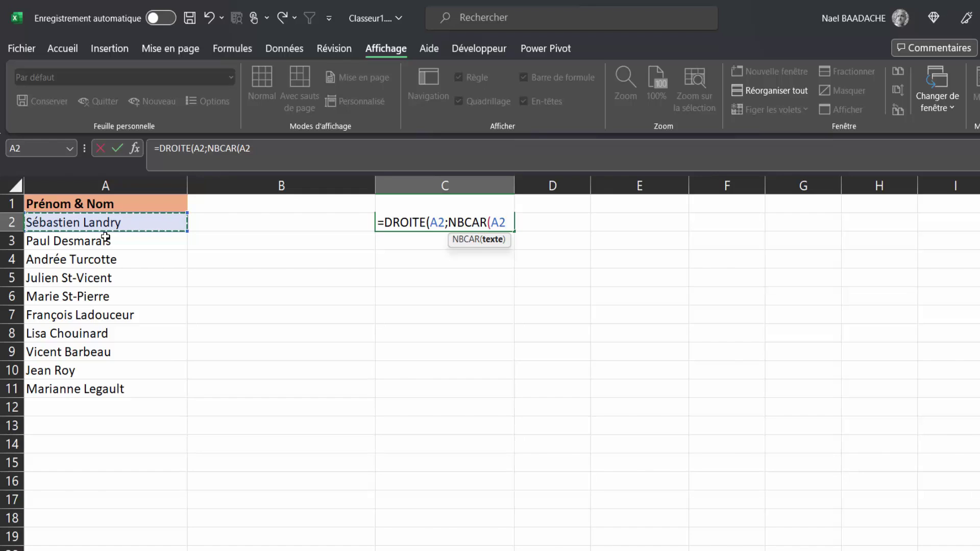
{"action": "type", "text": ")"}
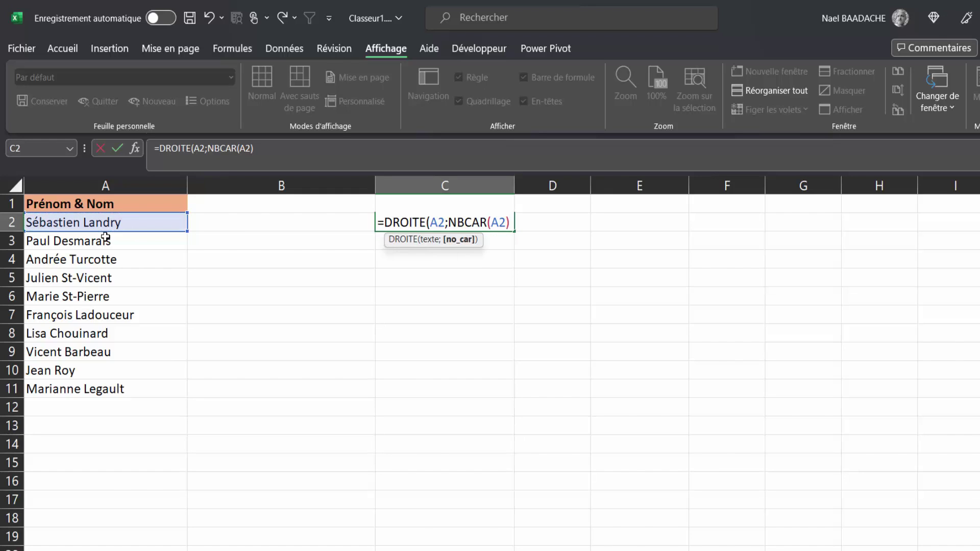
{"action": "type", "text": "-TROUV"}
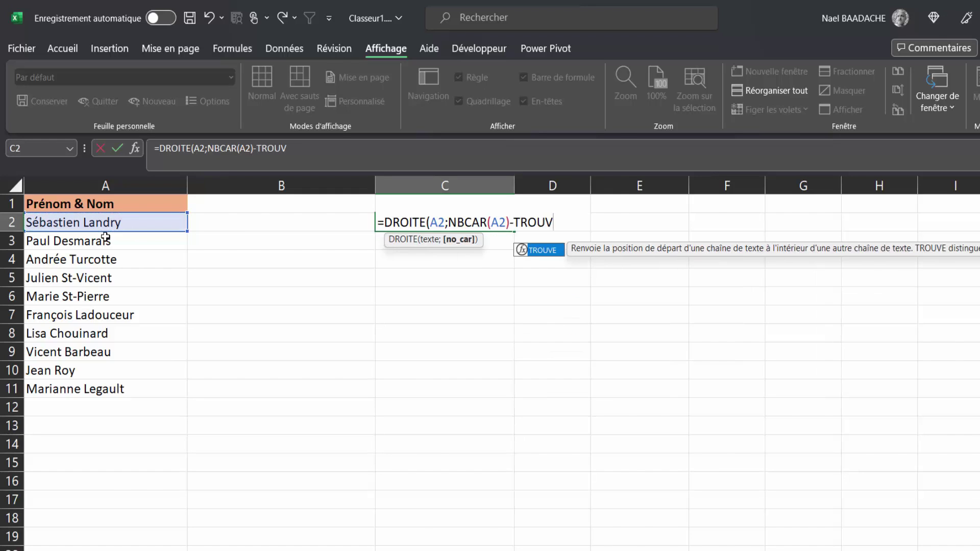
{"action": "type", "text": "E(\" \""}
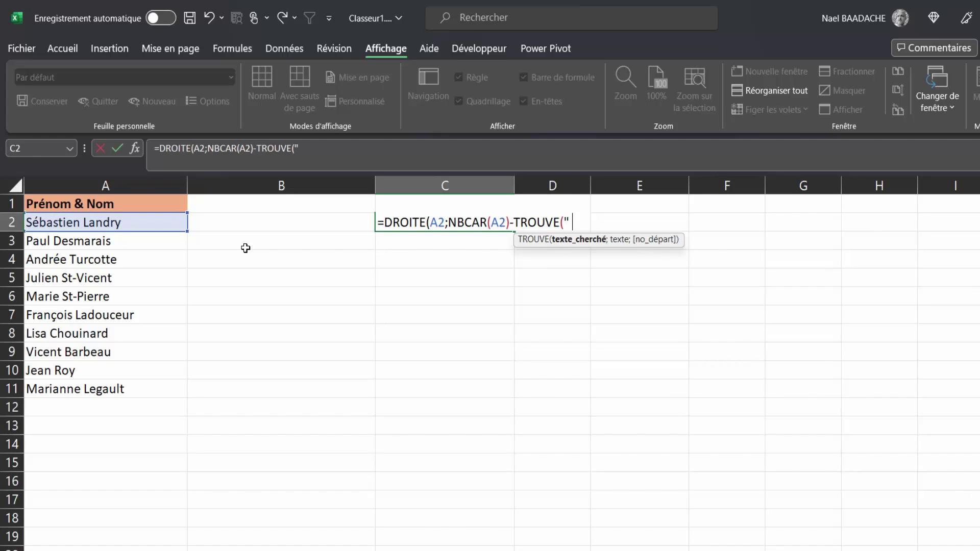
{"action": "type", "text": ";"}
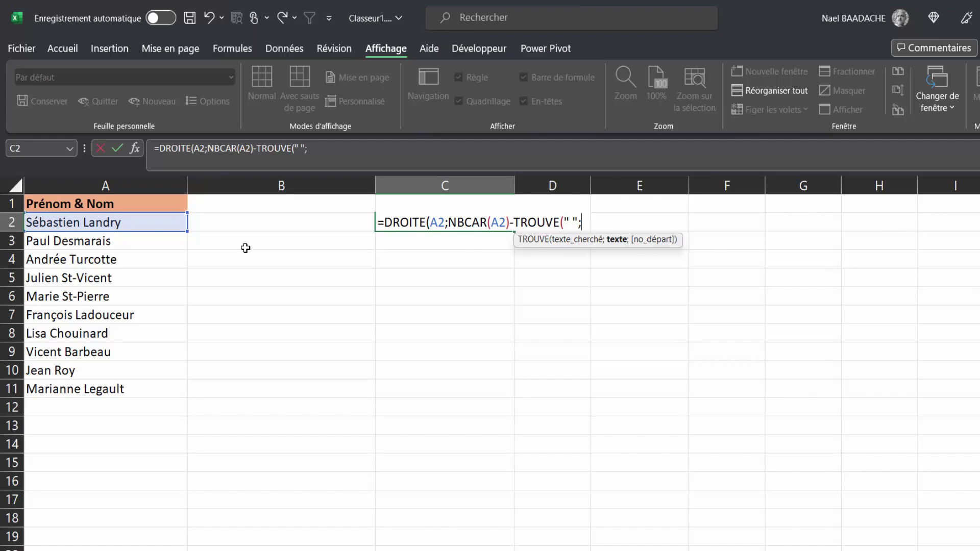
{"action": "left_click", "coordinate": [92, 223]}
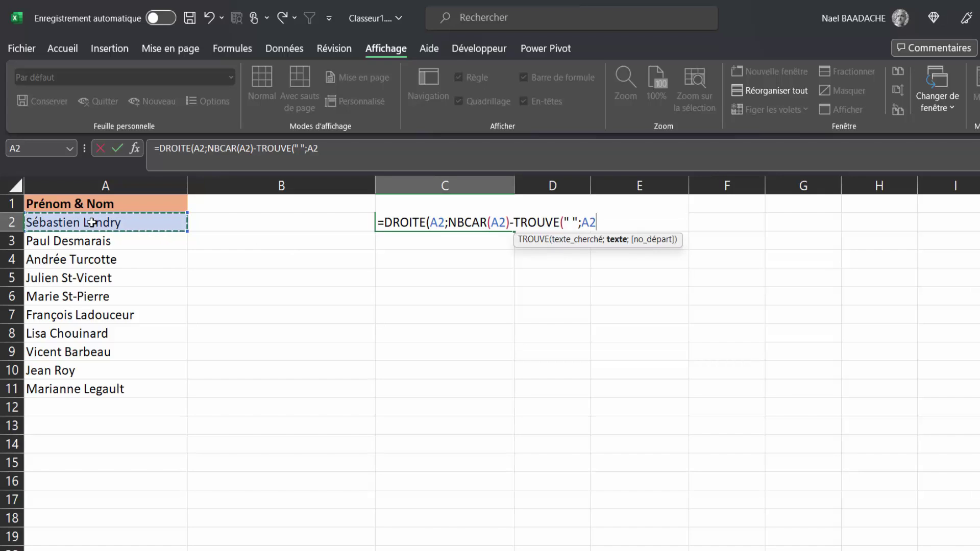
{"action": "type", "text": ")"}
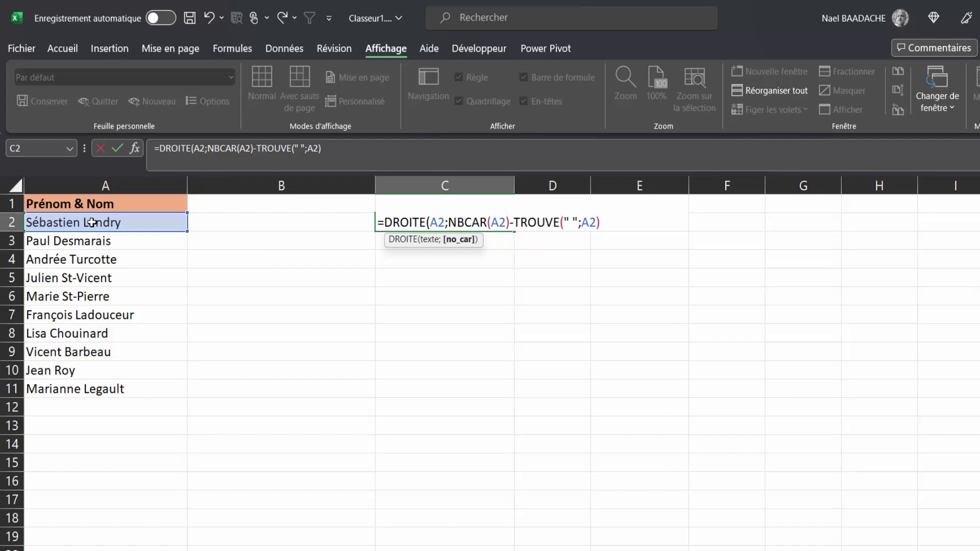
{"action": "type", "text": ")"}
- Commit the surname formula, fill it down C2:C11, and inspect the C2 formula
{"action": "key", "text": "Return"}
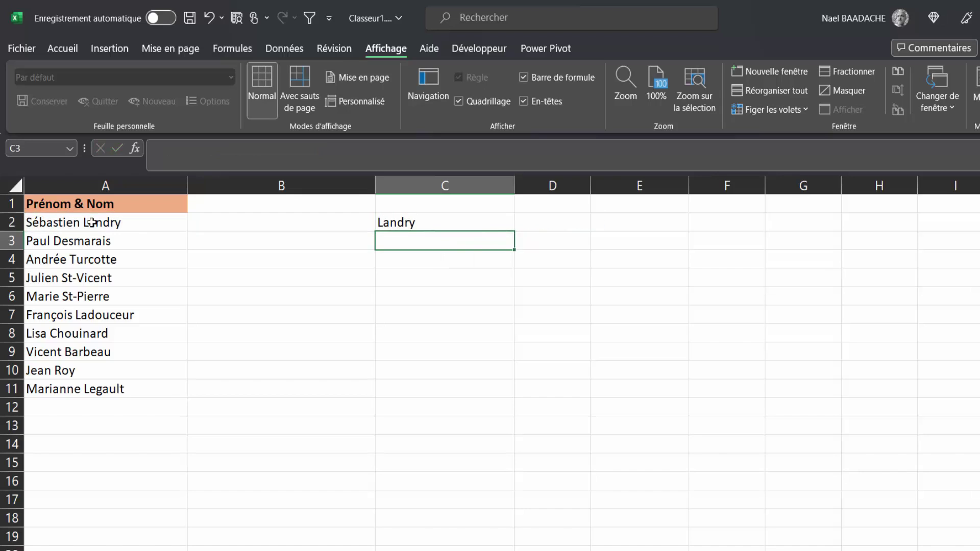
{"action": "left_click", "coordinate": [463, 223]}
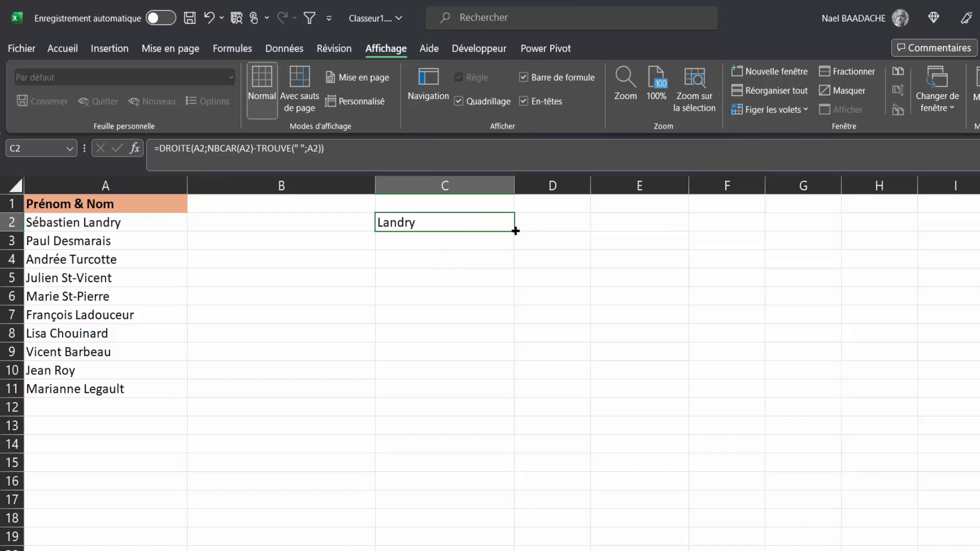
{"action": "left_click_drag", "start_coordinate": [515, 231], "coordinate": [495, 398]}
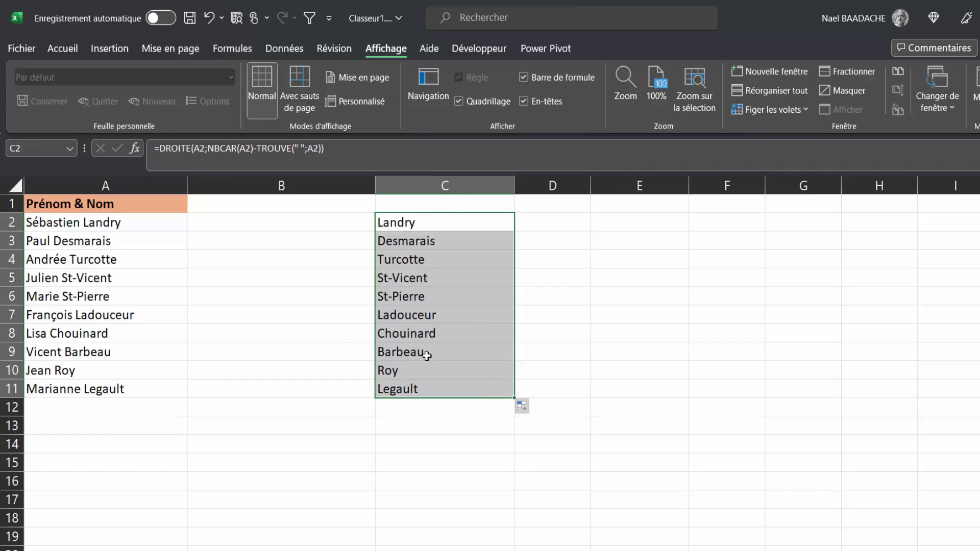
{"action": "left_click", "coordinate": [427, 222]}
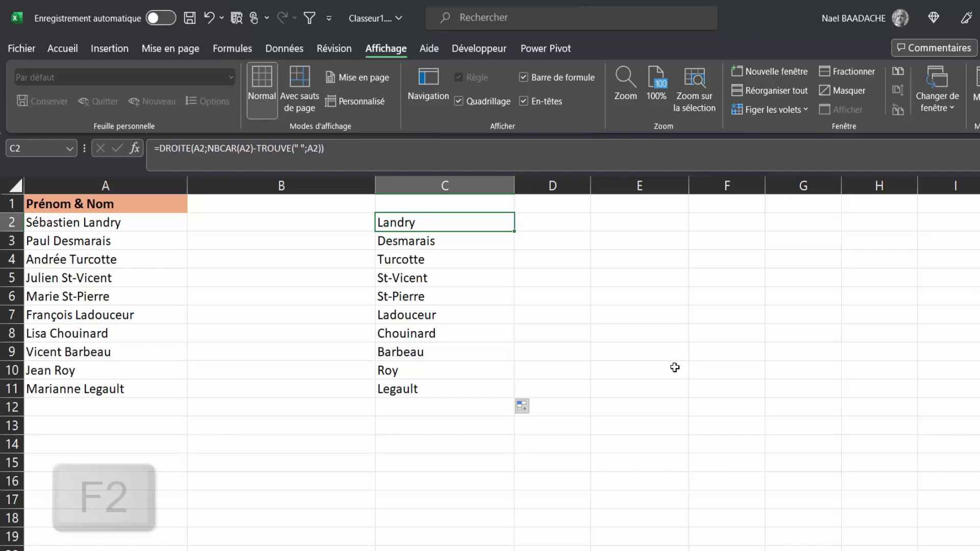
{"action": "key", "text": "F2"}
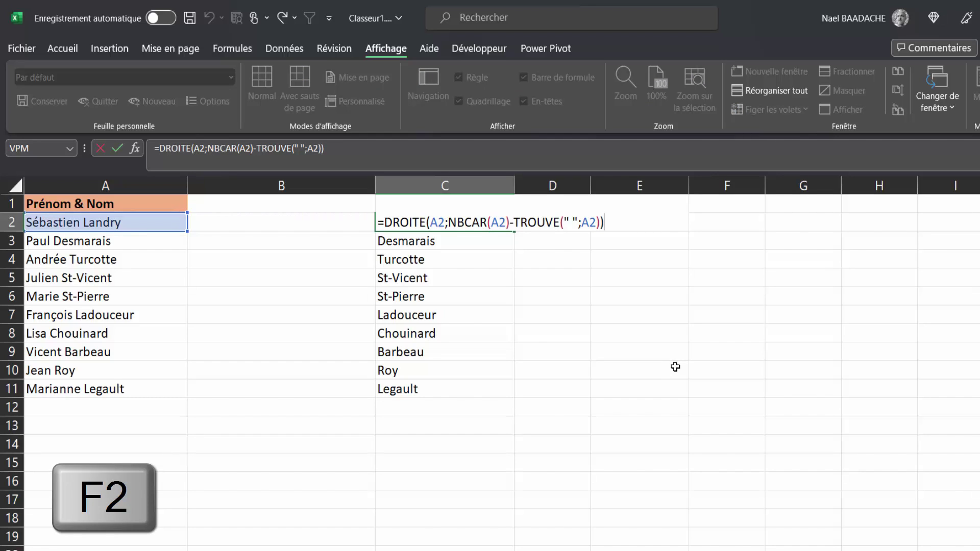
{"action": "left_click", "coordinate": [676, 367]}
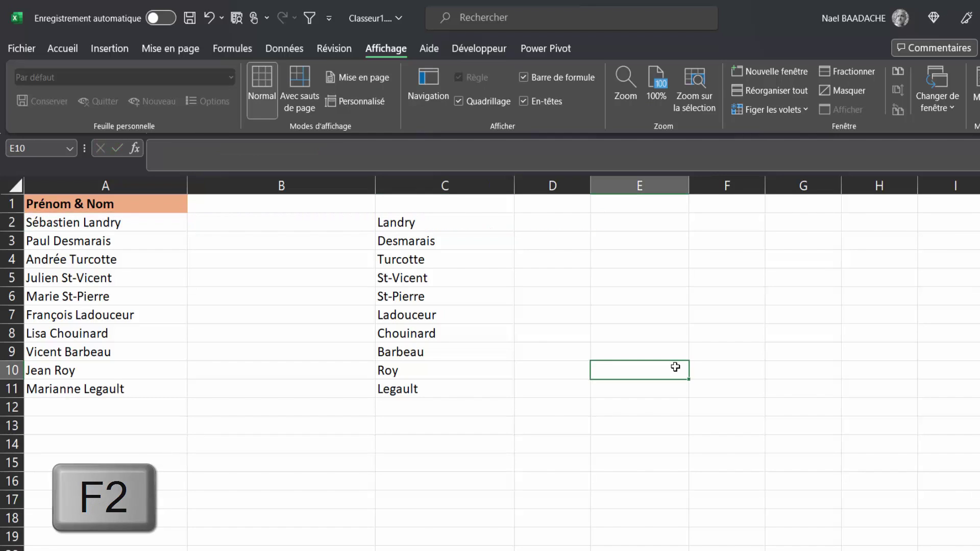
{"action": "left_click", "coordinate": [440, 224]}
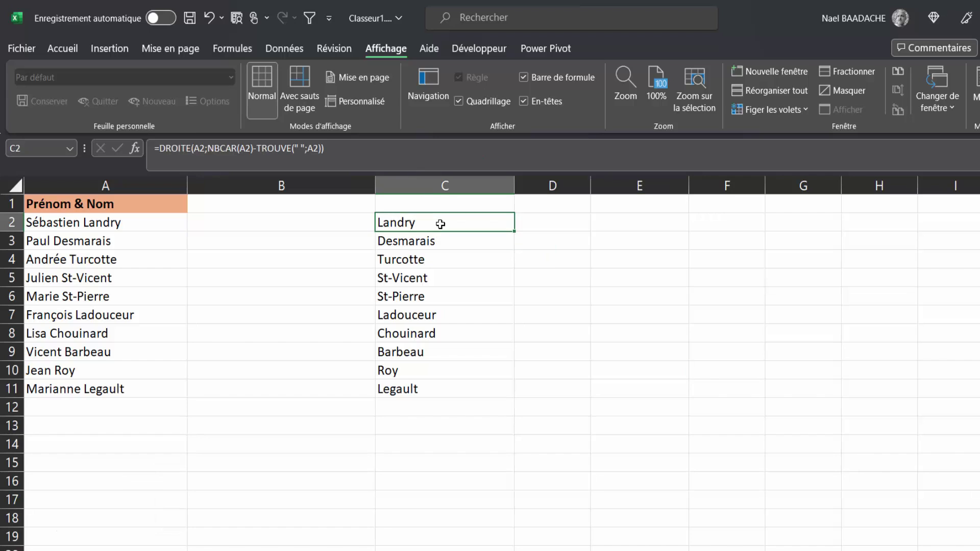
- Append &" "&GAUCHE(A2;TROUVE(" ";A2)) to the C2 formula to add the first name
{"action": "double_click", "coordinate": [440, 225]}
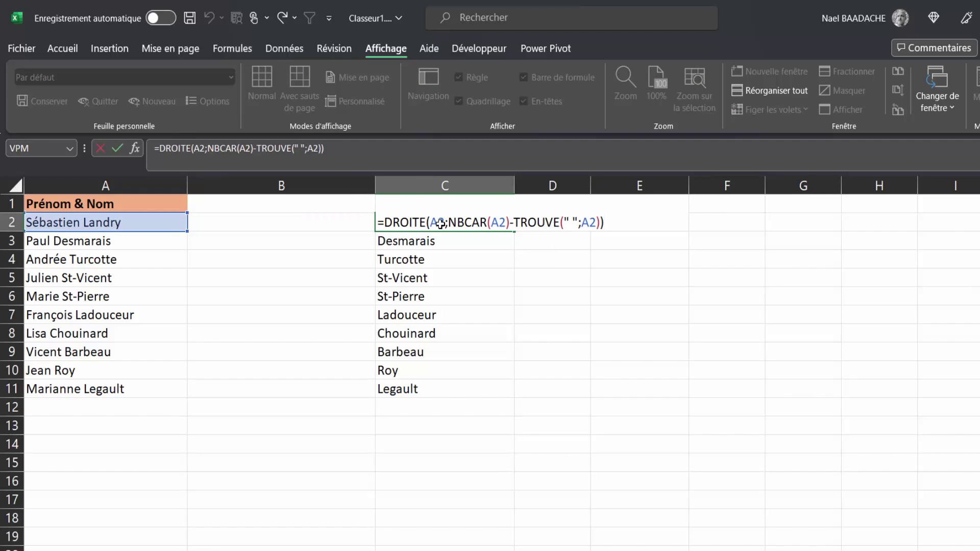
{"action": "type", "text": "&\" \""}
{"action": "type", "text": "&"}
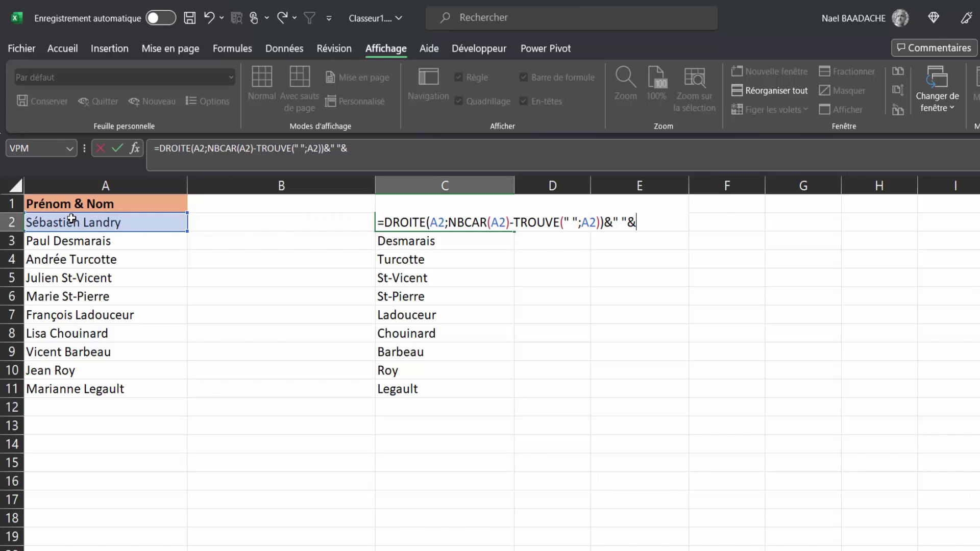
{"action": "type", "text": "GAUCHE"}
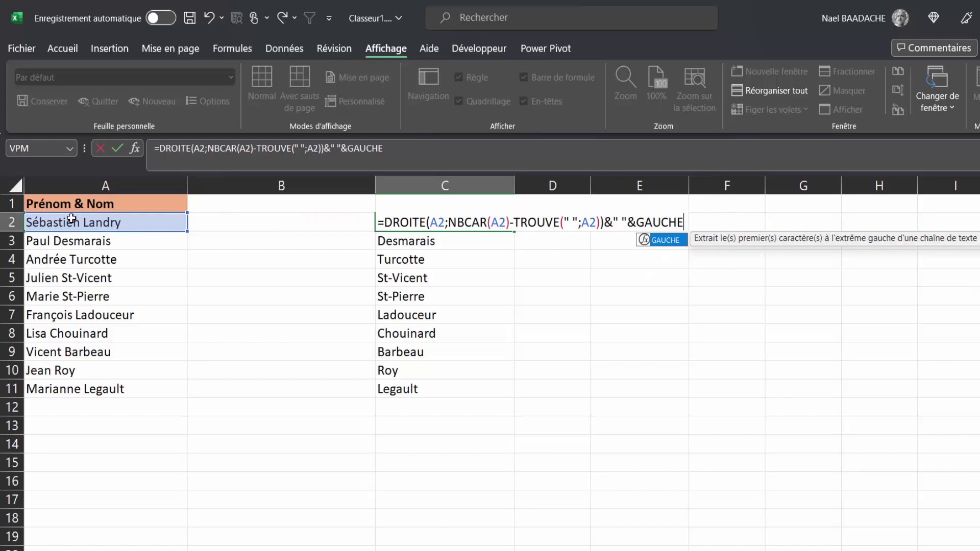
{"action": "type", "text": "("}
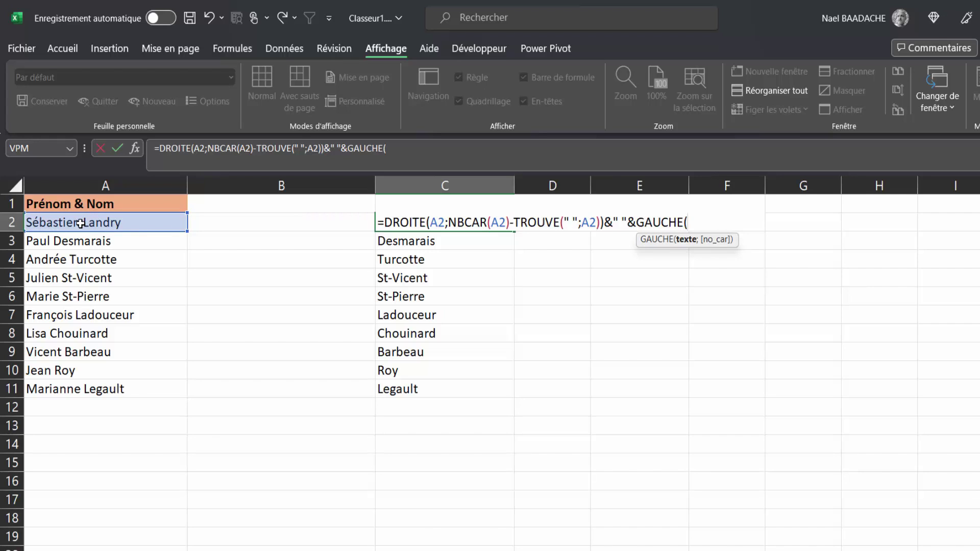
{"action": "left_click", "coordinate": [81, 223]}
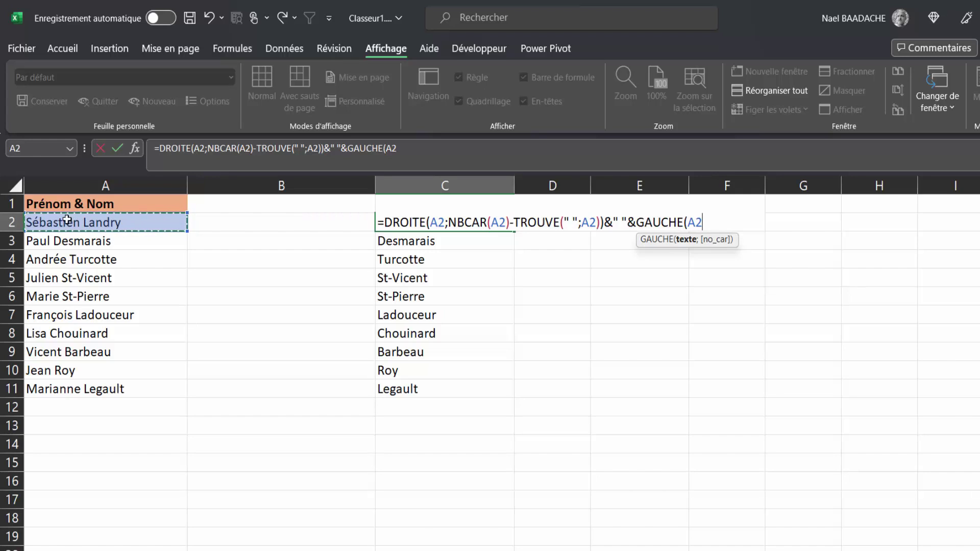
{"action": "type", "text": ";"}
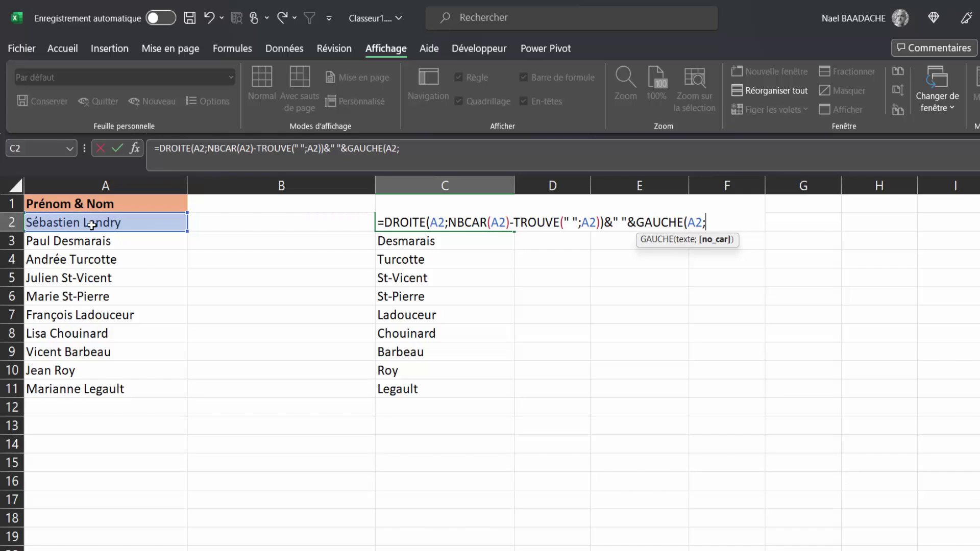
{"action": "type", "text": "TRV"}
{"action": "type", "text": "OUE"}
{"action": "key", "text": "BackSpace"}
{"action": "key", "text": "BackSpace"}
{"action": "key", "text": "BackSpace"}
{"action": "key", "text": "BackSpace"}
{"action": "type", "text": "O"}
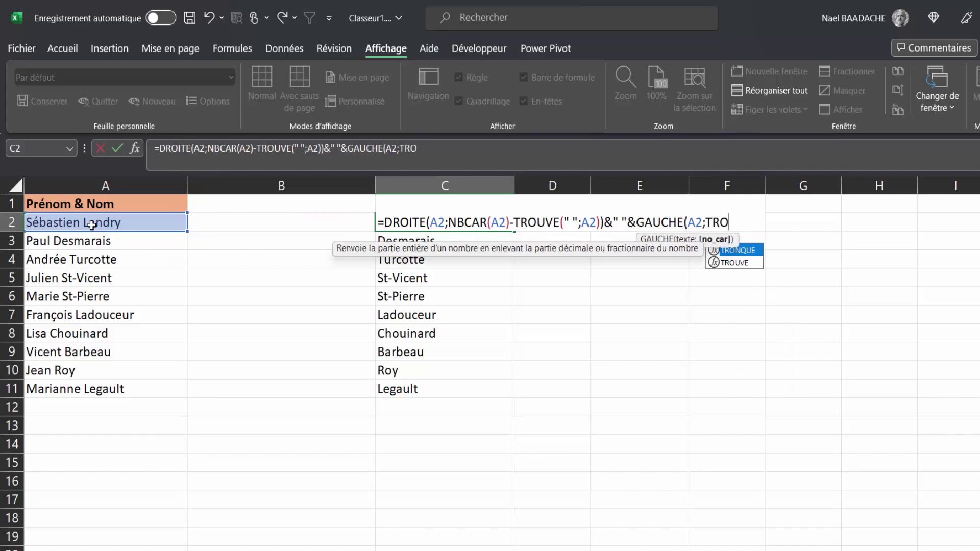
{"action": "type", "text": "UVE("}
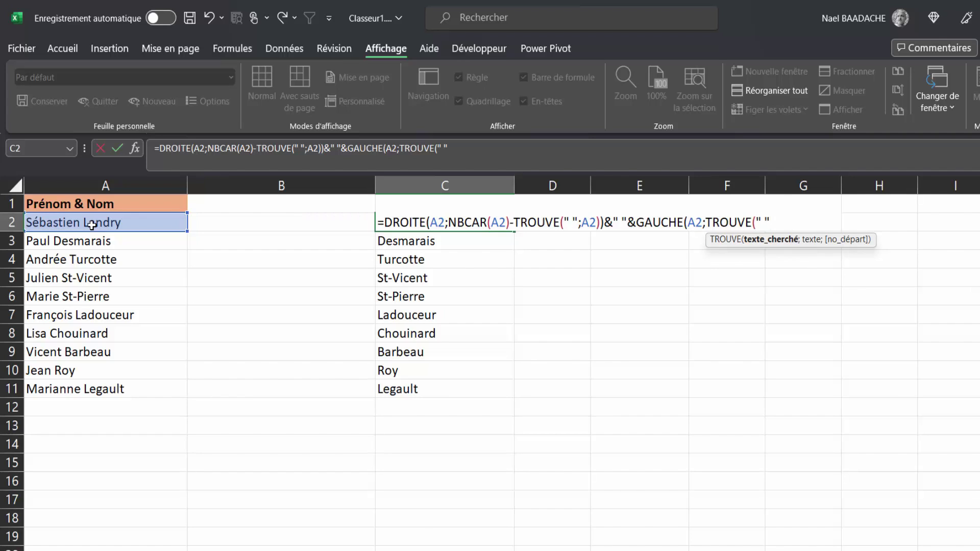
{"action": "type", "text": ";"}
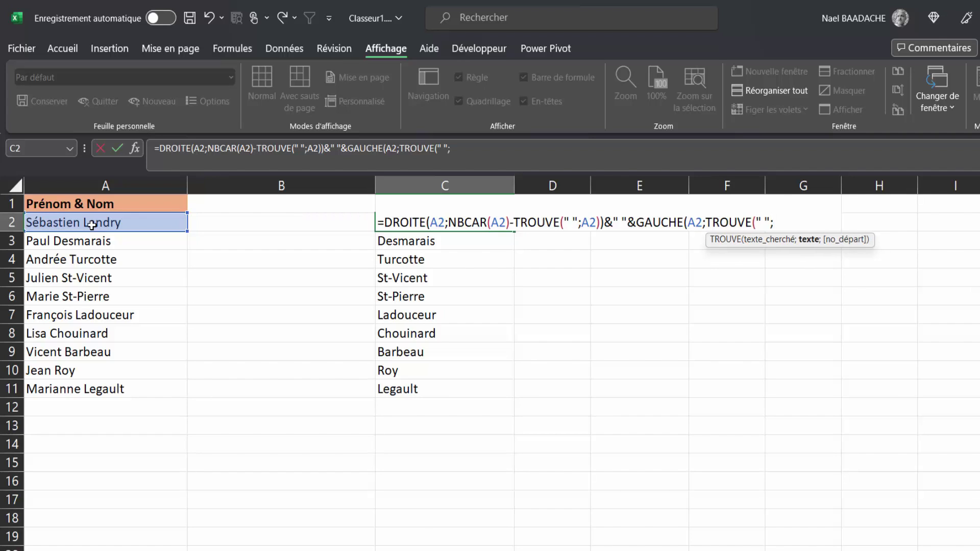
{"action": "left_click", "coordinate": [77, 220]}
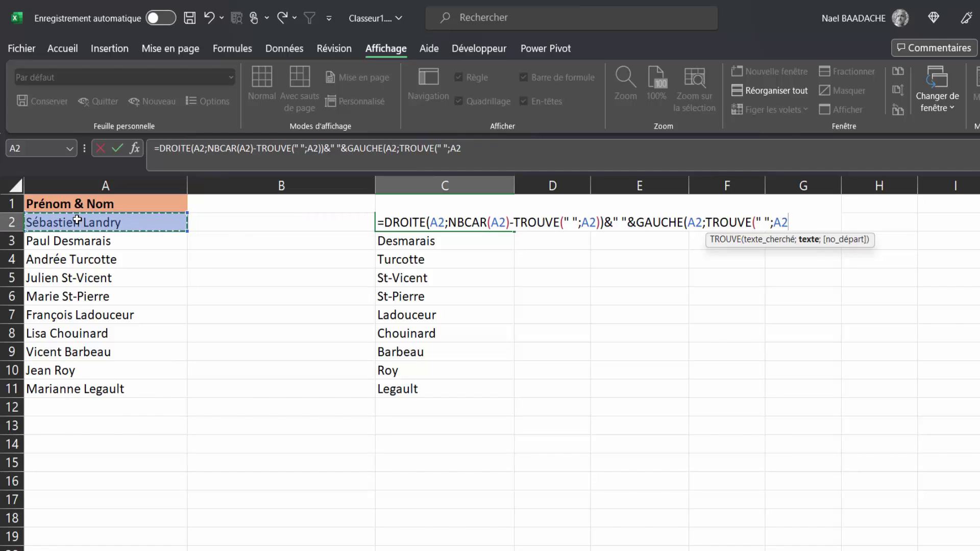
{"action": "type", "text": ")"}
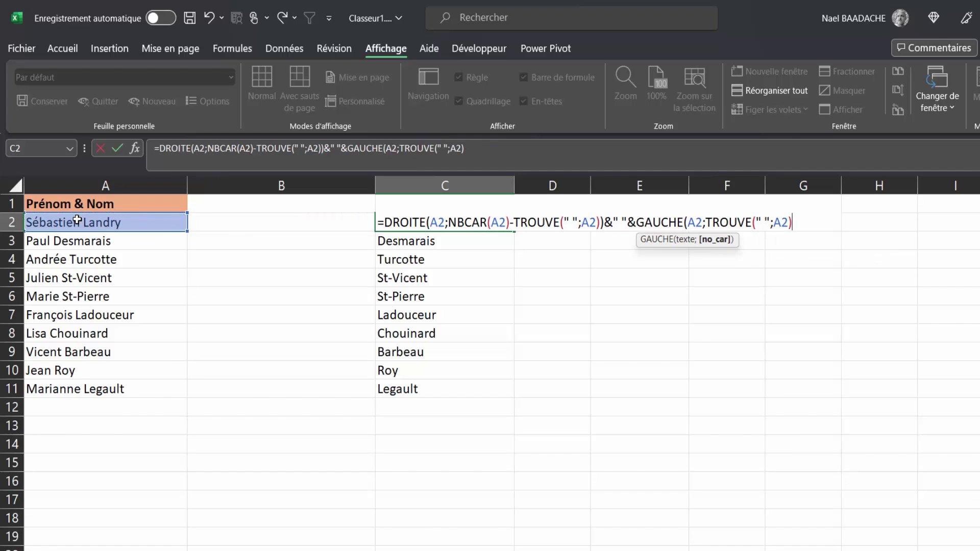
{"action": "type", "text": ")"}
- Commit the combined formula, fill it down to C11, and reopen C2 to review it
{"action": "key", "text": "Return"}
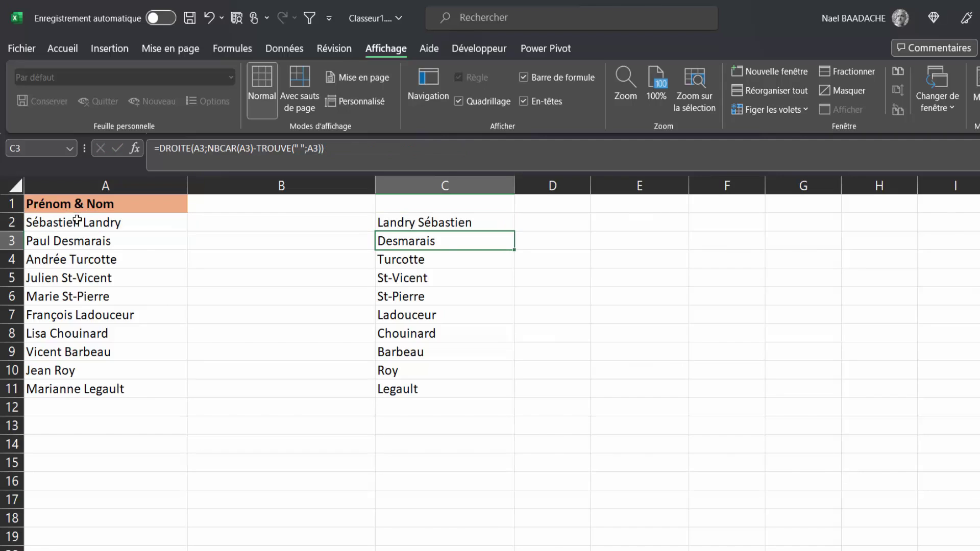
{"action": "left_click", "coordinate": [430, 219]}
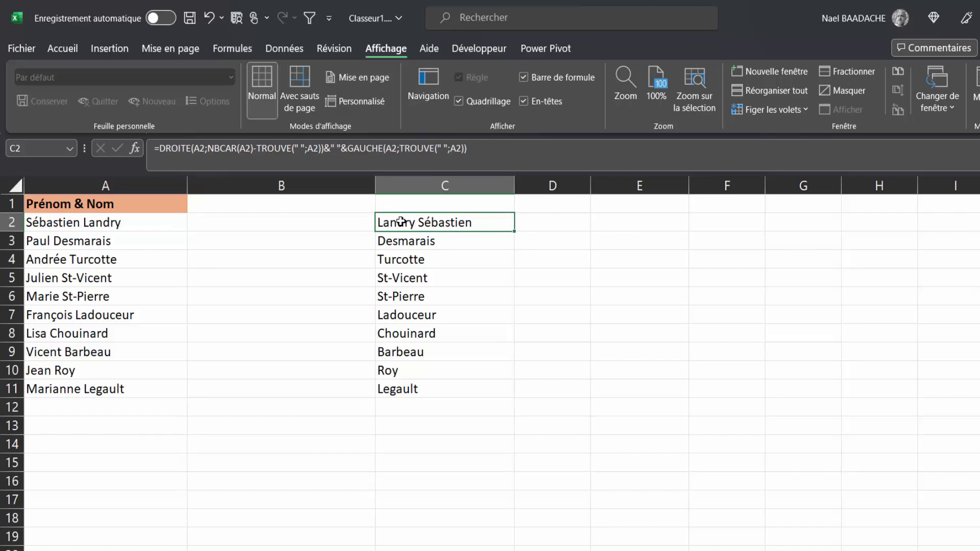
{"action": "left_click_drag", "start_coordinate": [514, 231], "coordinate": [500, 394]}
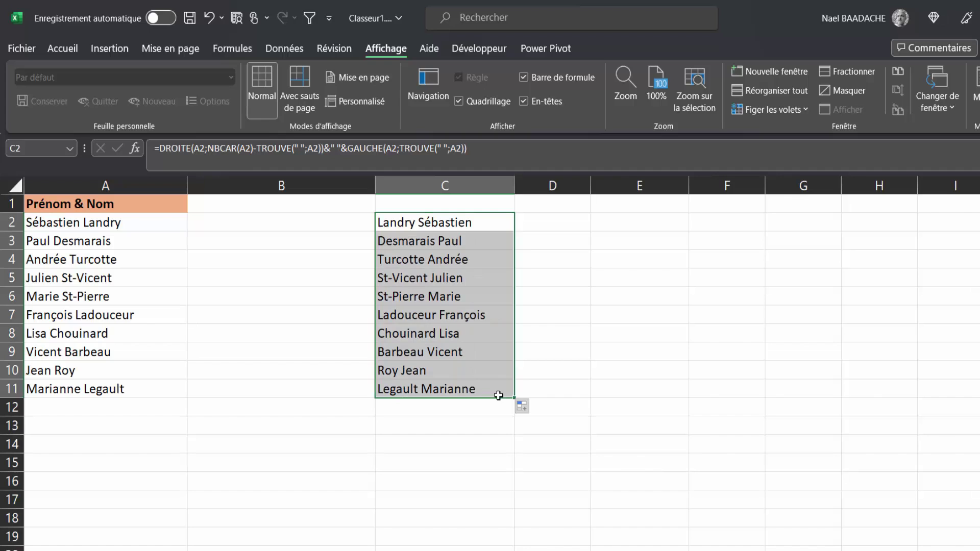
{"action": "double_click", "coordinate": [449, 223]}
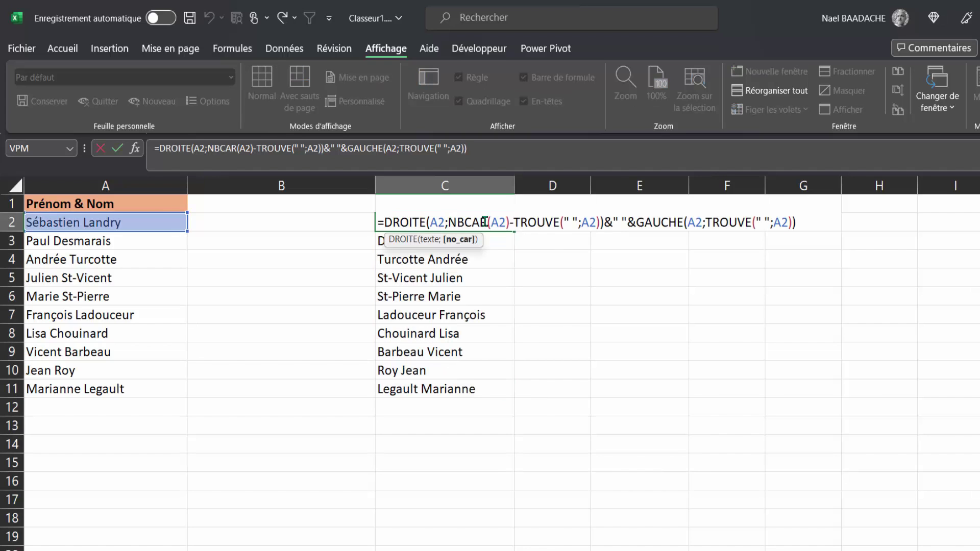